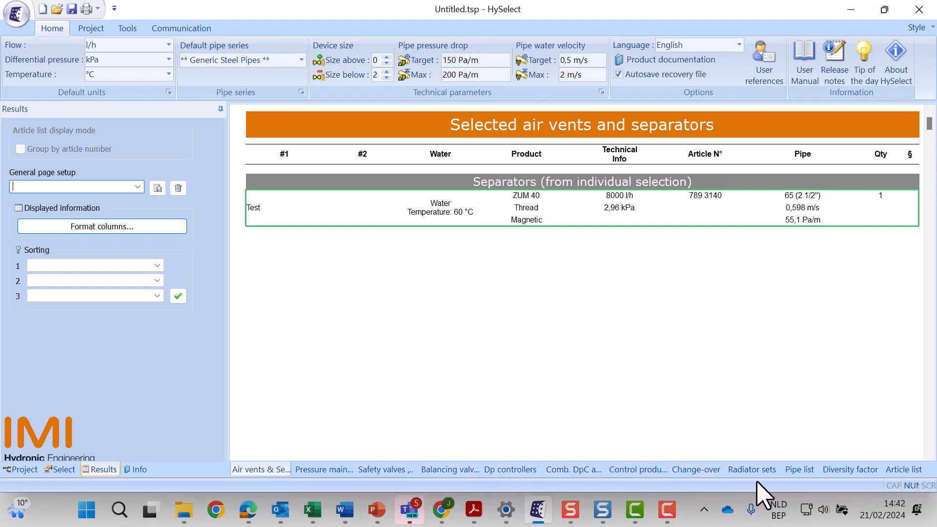
# Step: Show the article list of all selected products and look through its entries from beginning to end
pyautogui.click(903, 470)
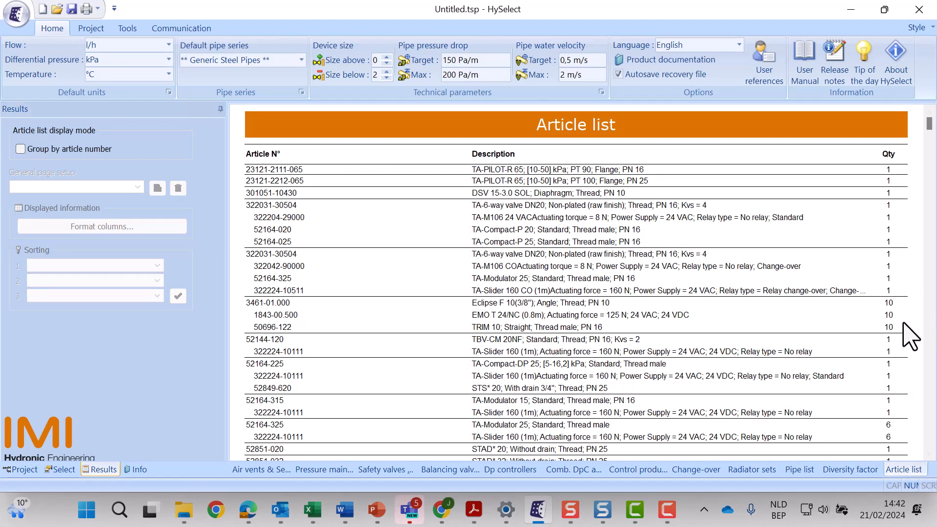
pyautogui.scroll(-3, 848, 420)
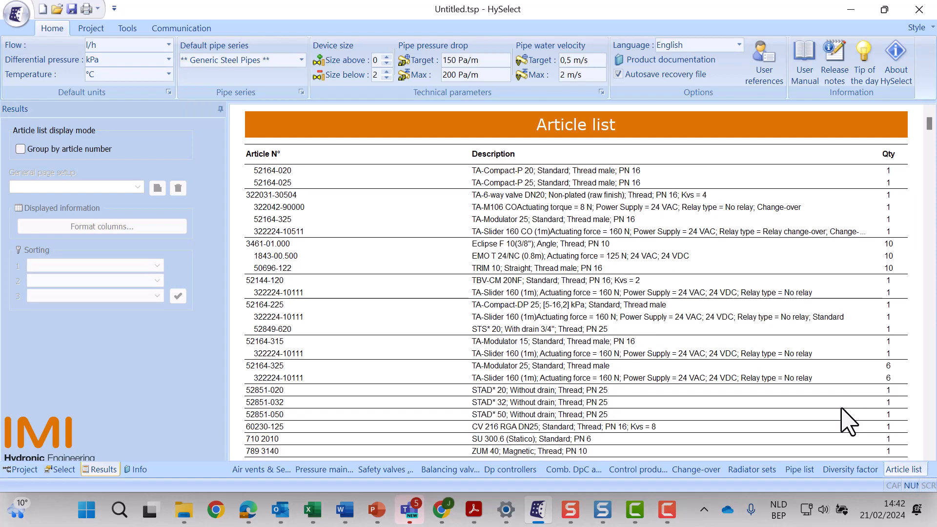
pyautogui.scroll(3, 874, 346)
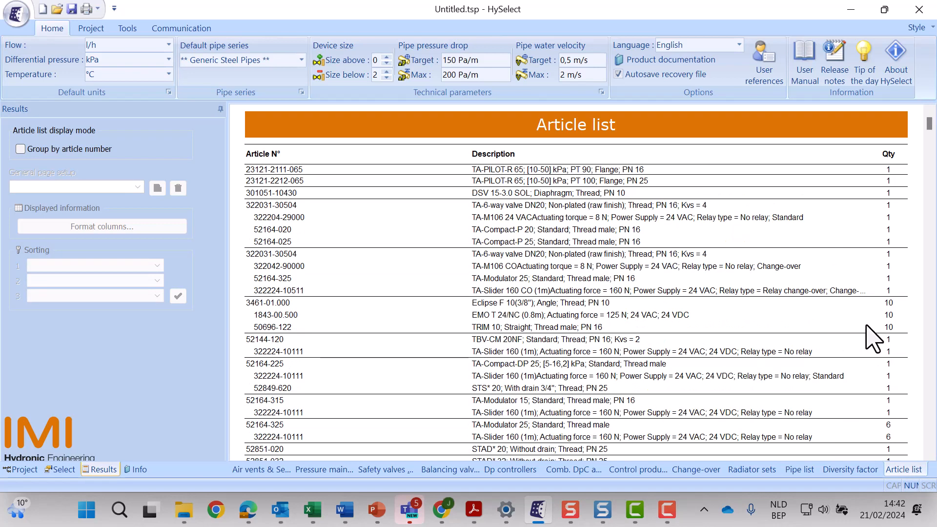
# Step: Open the ZUM 40 separator for editing from the air vents and separators results, and return to the results
pyautogui.click(262, 469)
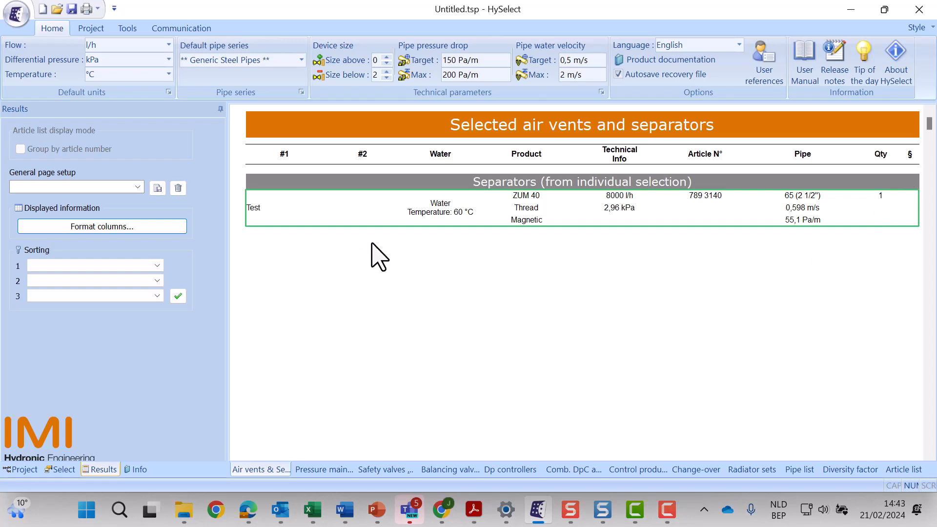
pyautogui.rightClick(380, 211)
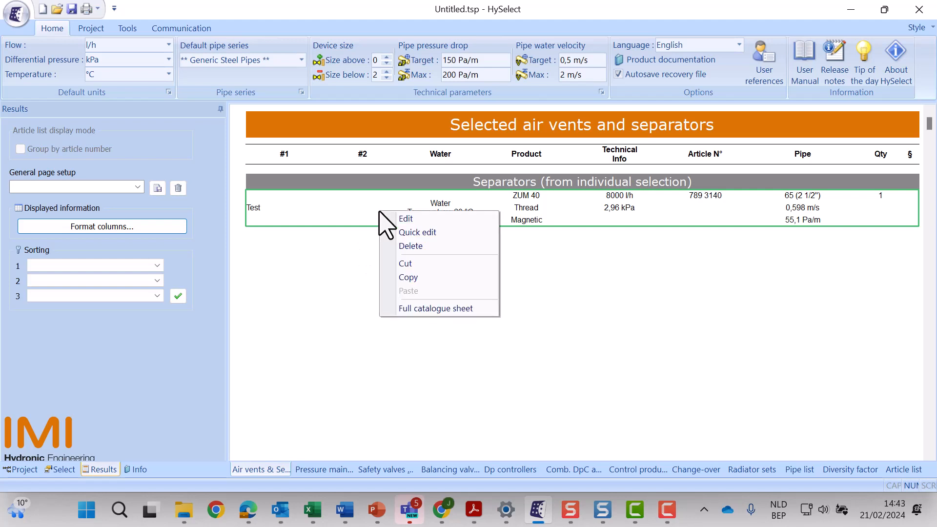
pyautogui.click(471, 219)
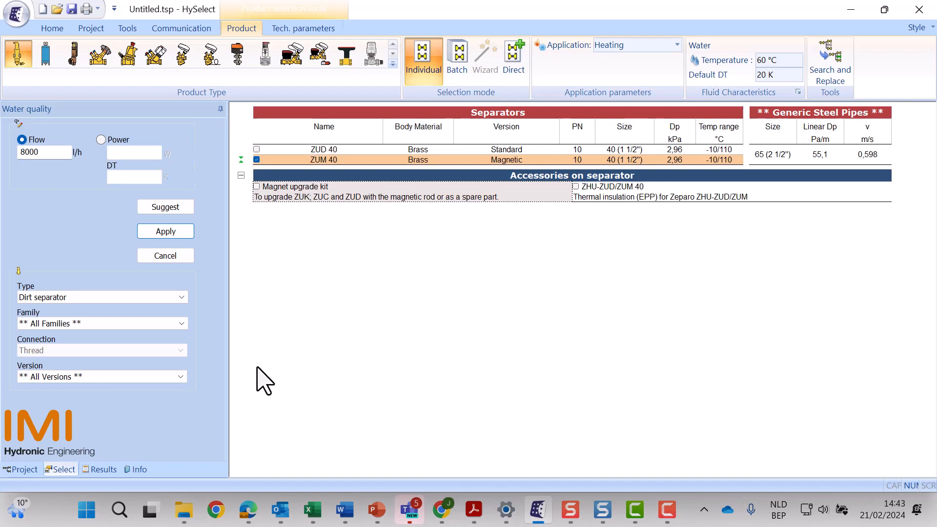
pyautogui.click(100, 469)
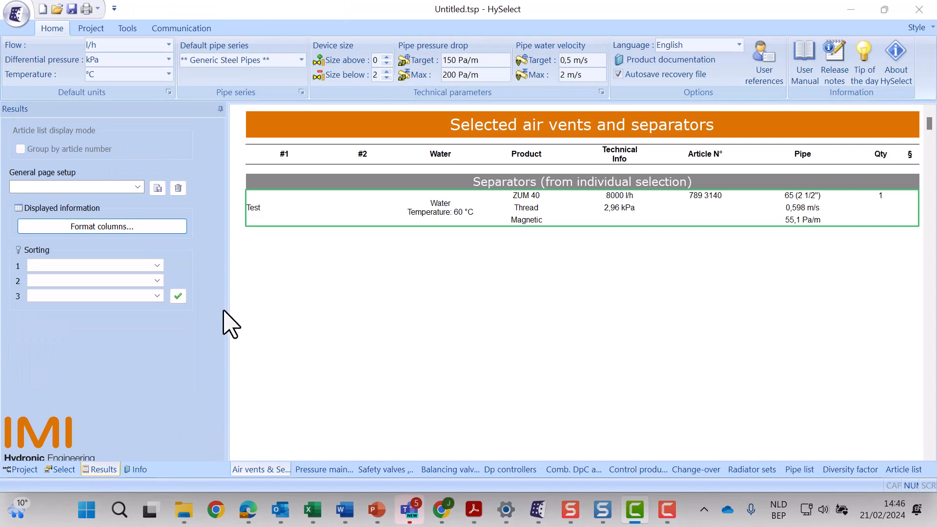
# Step: Quick-edit the ZUM 40 separator, adding the remark "Remark" and saving it to the glossary under the name "Remark"
pyautogui.rightClick(311, 215)
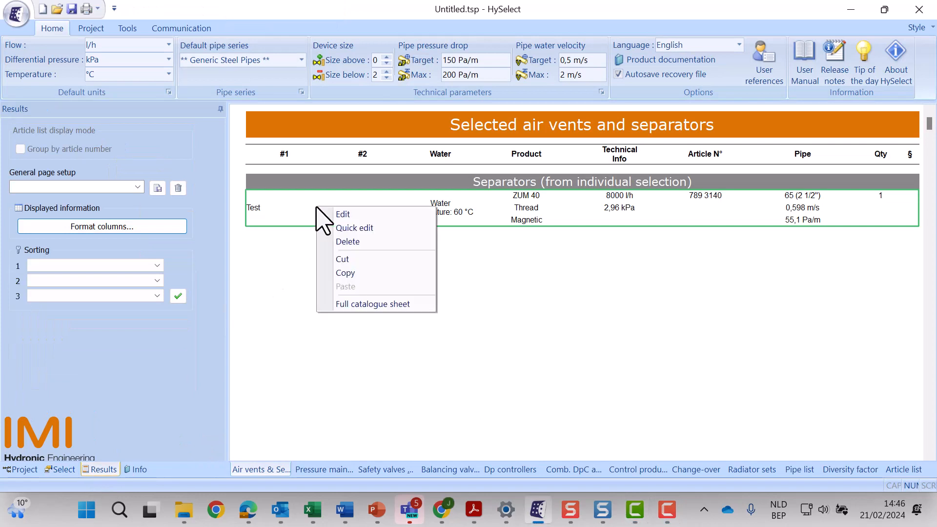
pyautogui.click(353, 229)
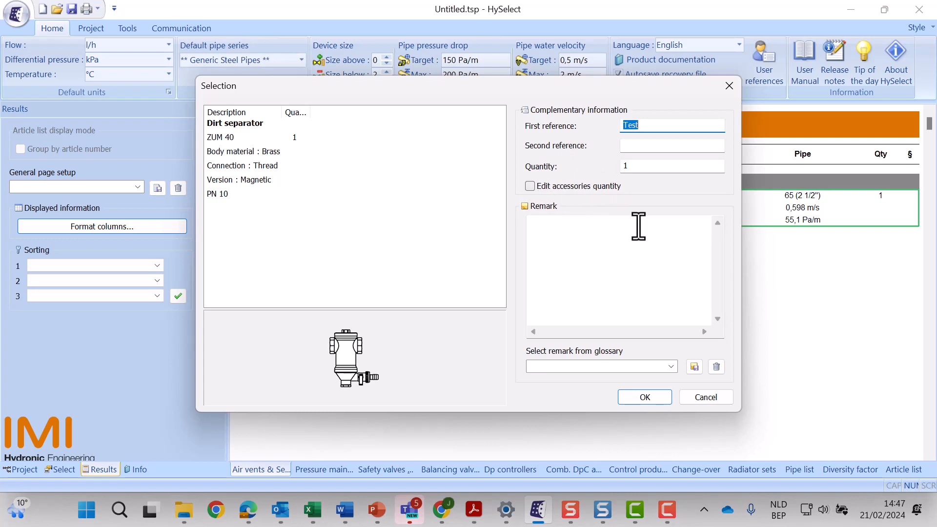
pyautogui.click(610, 238)
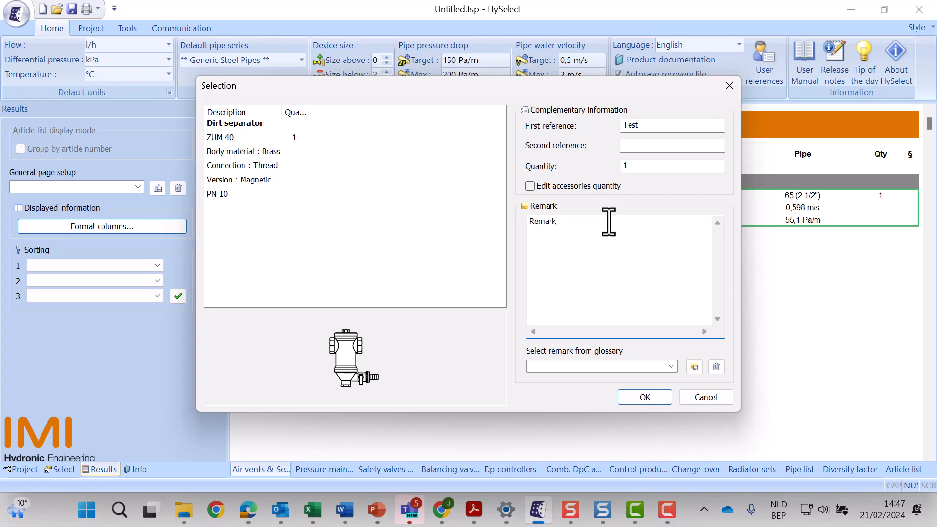
pyautogui.click(579, 367)
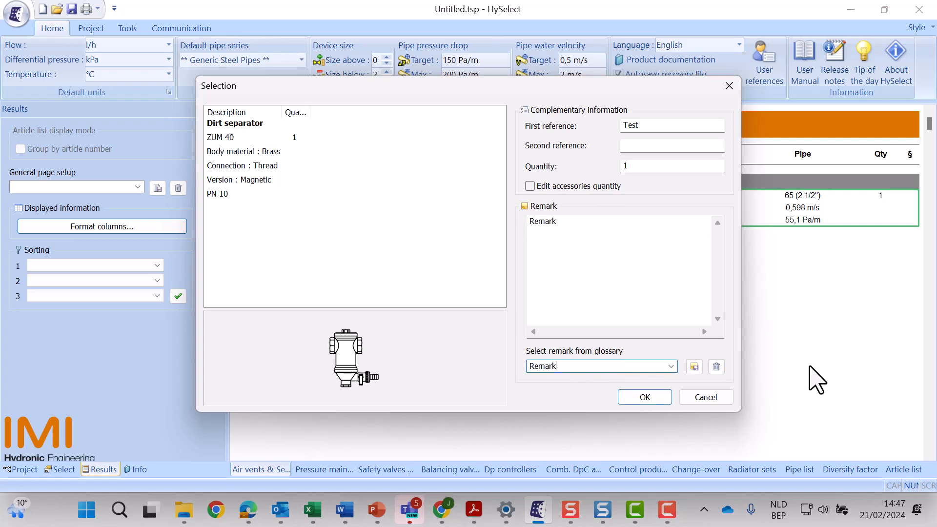
pyautogui.click(694, 367)
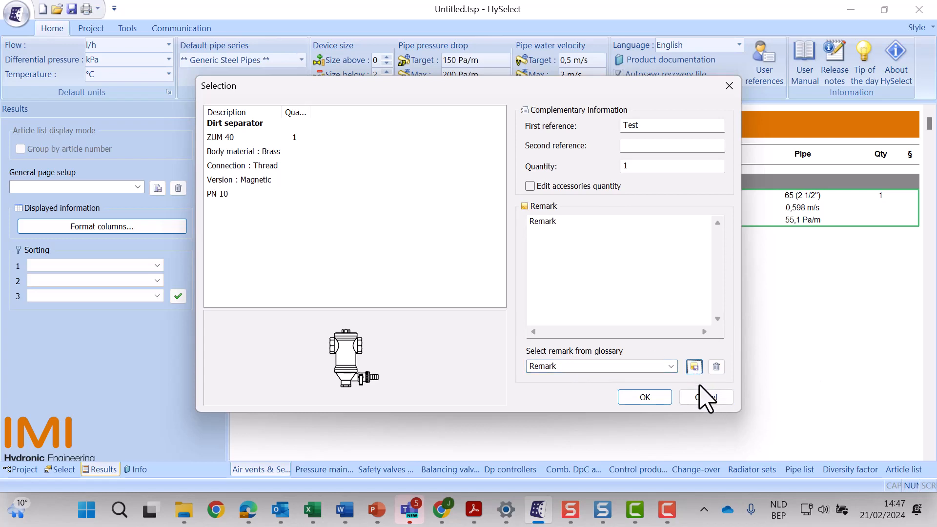
pyautogui.click(645, 397)
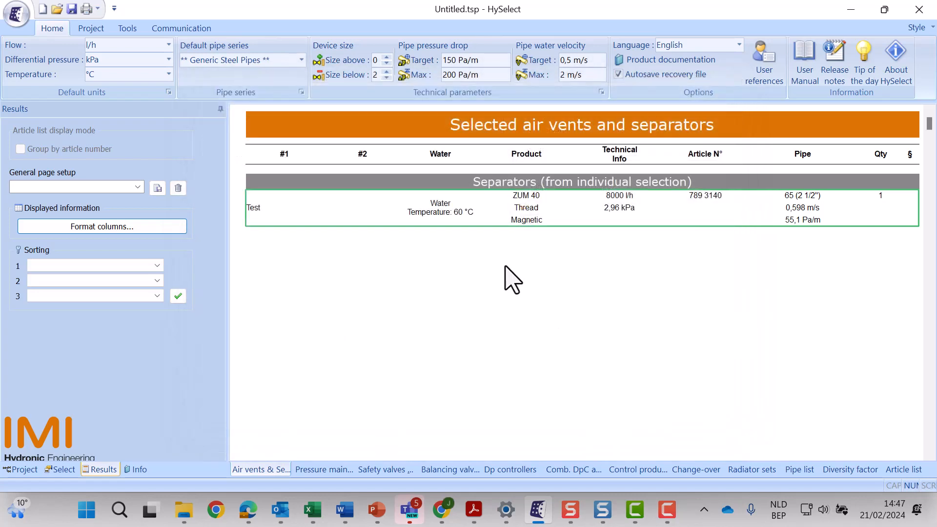
pyautogui.rightClick(442, 210)
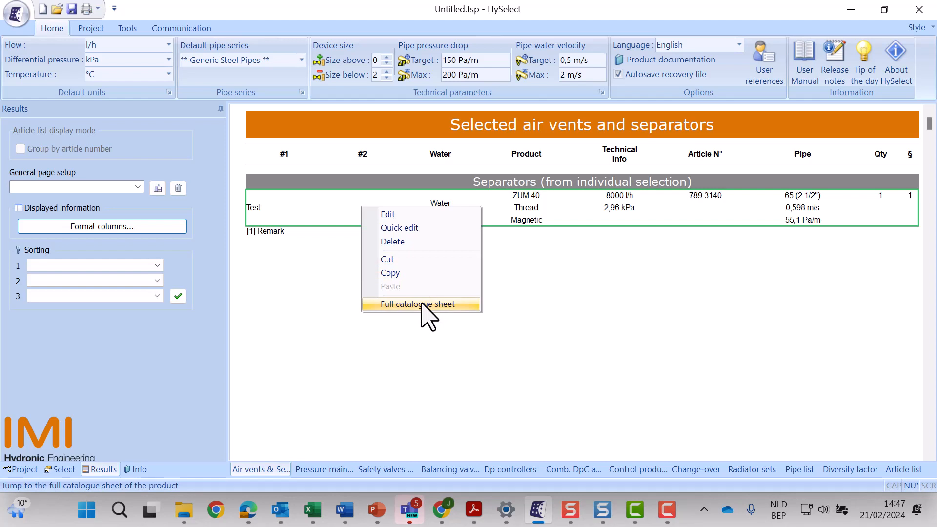
pyautogui.click(510, 313)
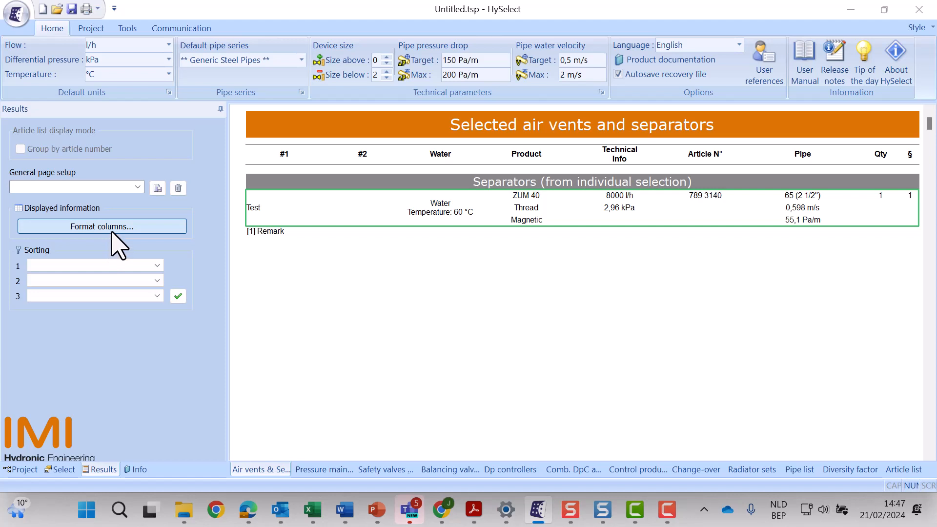
# Step: Remove the Second reference field from the displayed columns of the air vents and separators results
pyautogui.click(112, 233)
pyautogui.moveTo(474, 142); pyautogui.dragTo(473, 170)
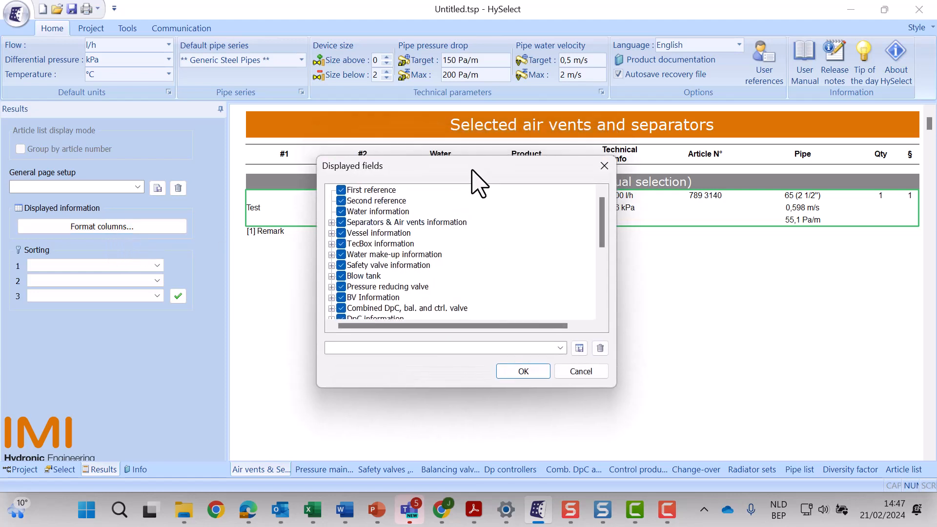
pyautogui.click(341, 201)
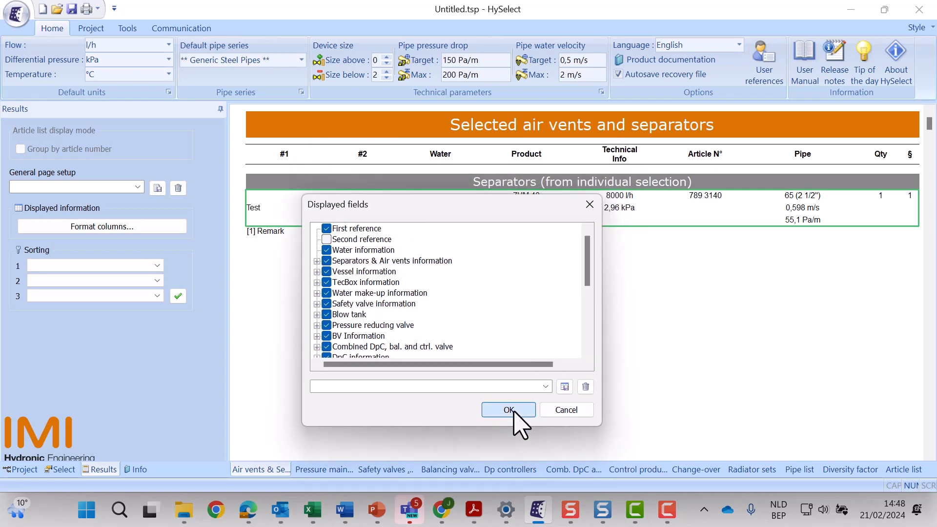
pyautogui.click(512, 412)
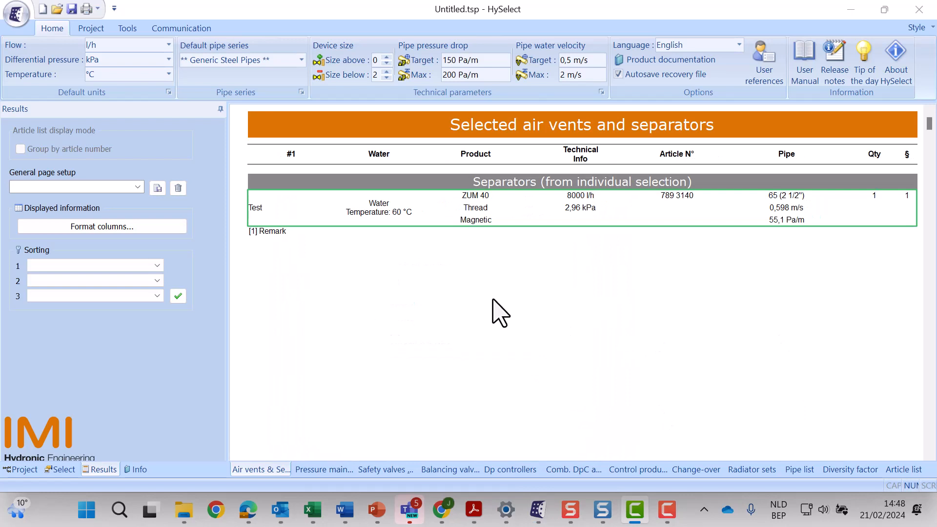
# Step: Deselect Water information in the displayed fields and expand the Product fields under Separators & Air vents information
pyautogui.press('space')
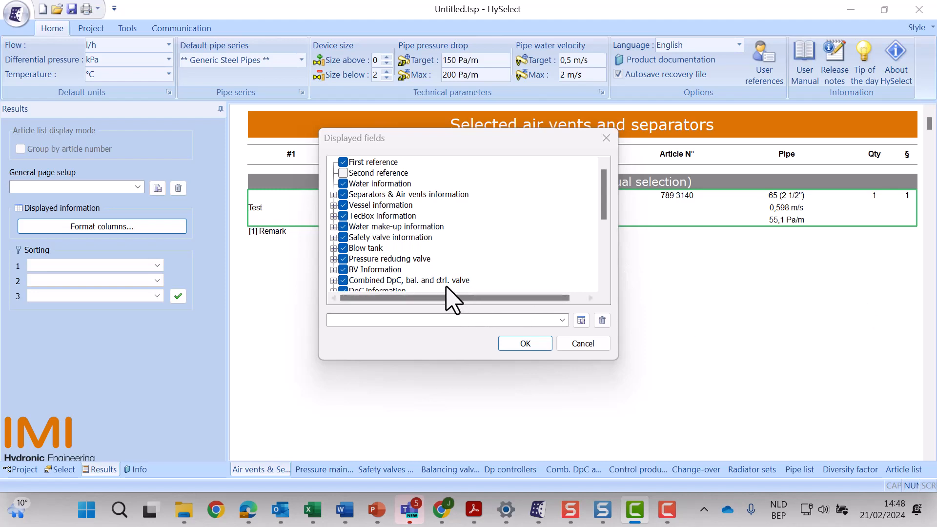
pyautogui.click(343, 184)
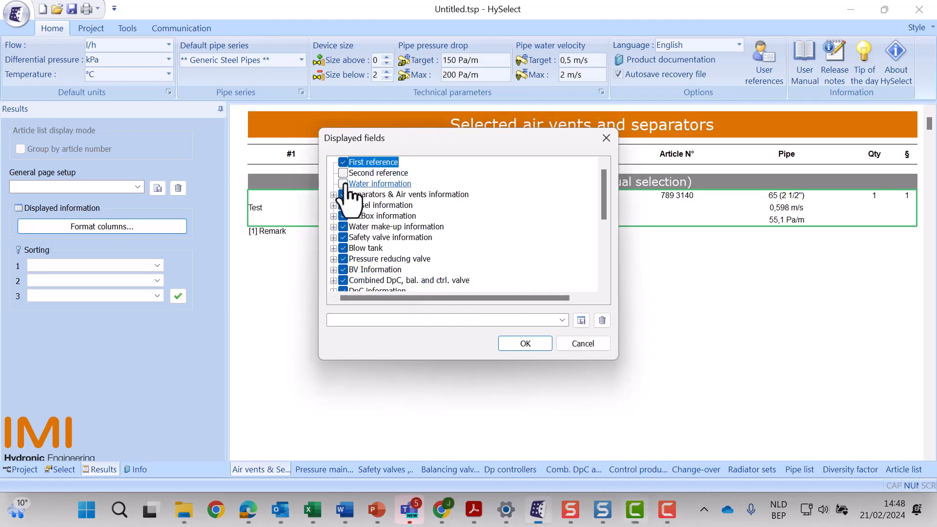
pyautogui.moveTo(605, 190); pyautogui.dragTo(605, 201)
pyautogui.click(333, 162)
pyautogui.click(343, 173)
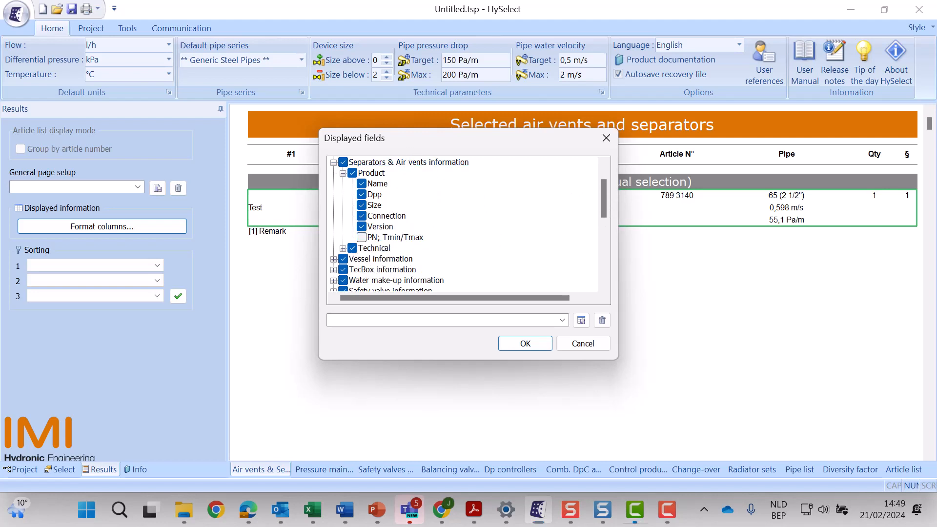
# Step: Deselect the pipe Size field and the § column in the displayed fields, and apply the column format
pyautogui.scroll(-3, 447, 251)
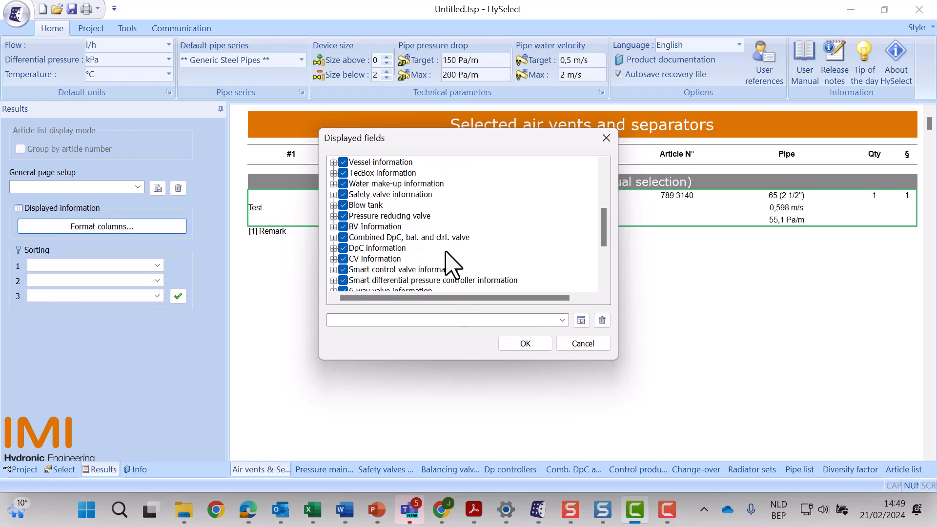
pyautogui.scroll(2, 450, 262)
pyautogui.scroll(-6, 391, 264)
pyautogui.click(333, 259)
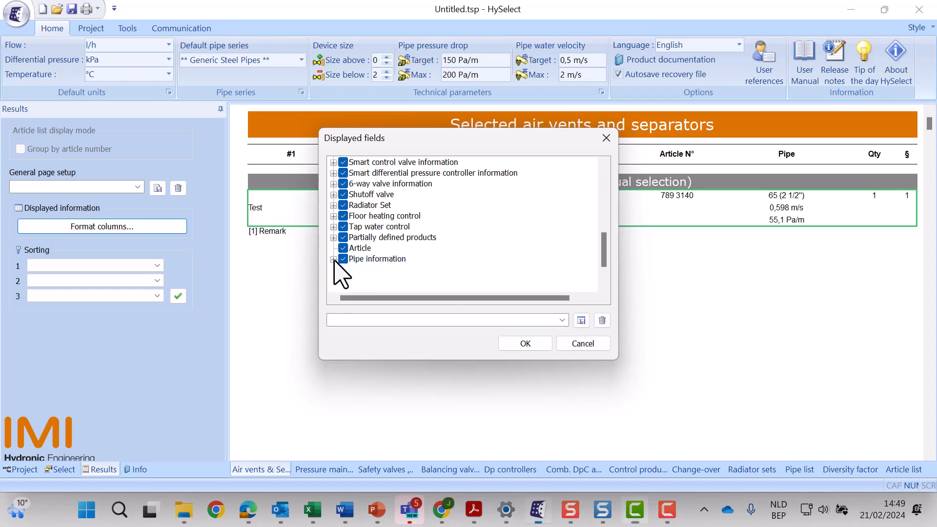
pyautogui.click(334, 259)
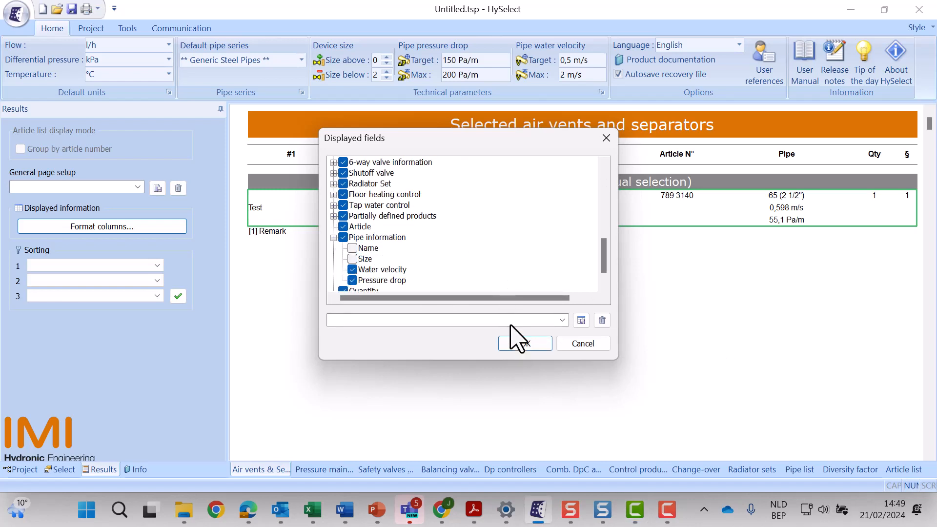
pyautogui.scroll(-2, 473, 275)
pyautogui.click(344, 293)
pyautogui.click(525, 344)
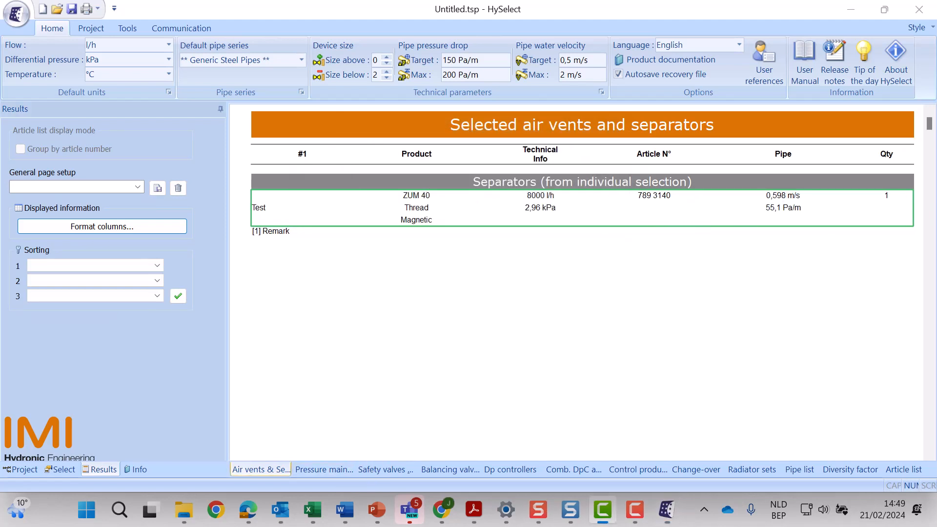
# Step: Save the current column layout as a general page setup named 1
pyautogui.click(70, 187)
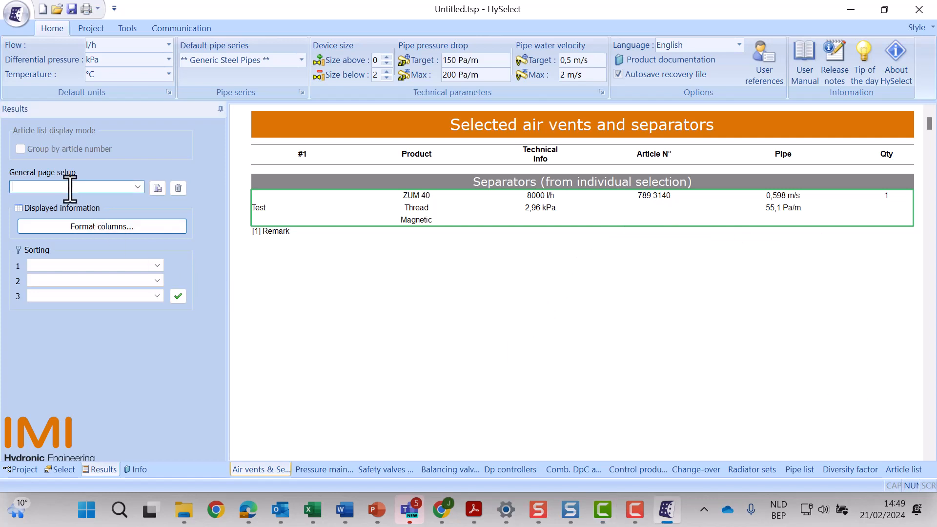
pyautogui.click(157, 190)
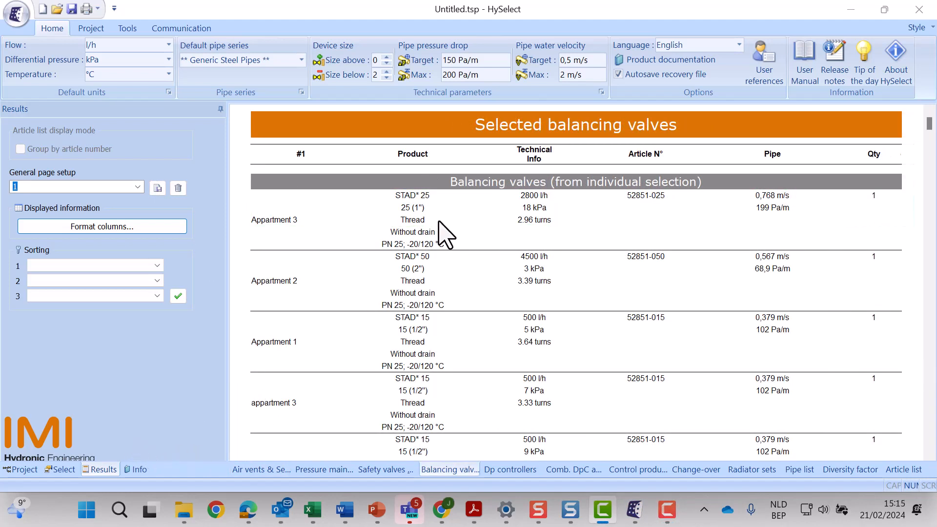
# Step: Sort the selected balancing valves by First reference, then Size, then Article, and apply the sorting
pyautogui.scroll(-3, 444, 263)
pyautogui.scroll(-10, 447, 283)
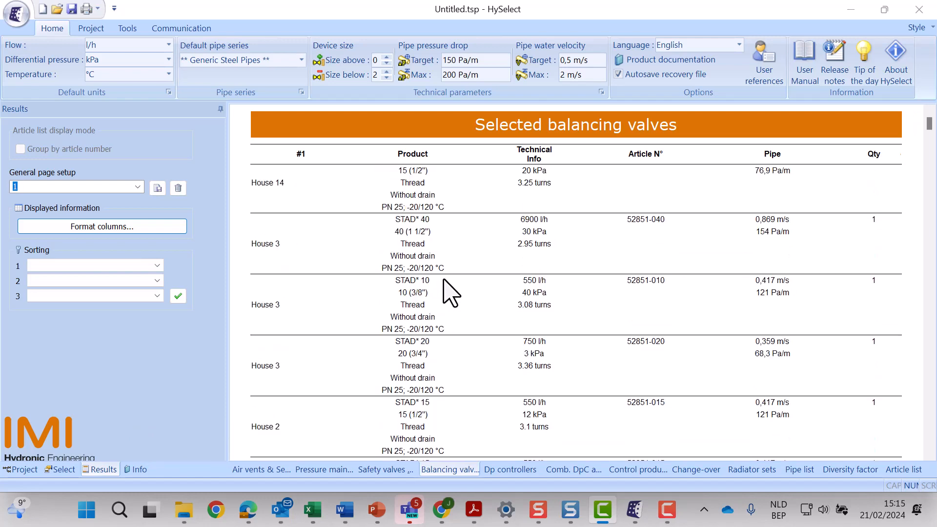
pyautogui.scroll(12, 454, 293)
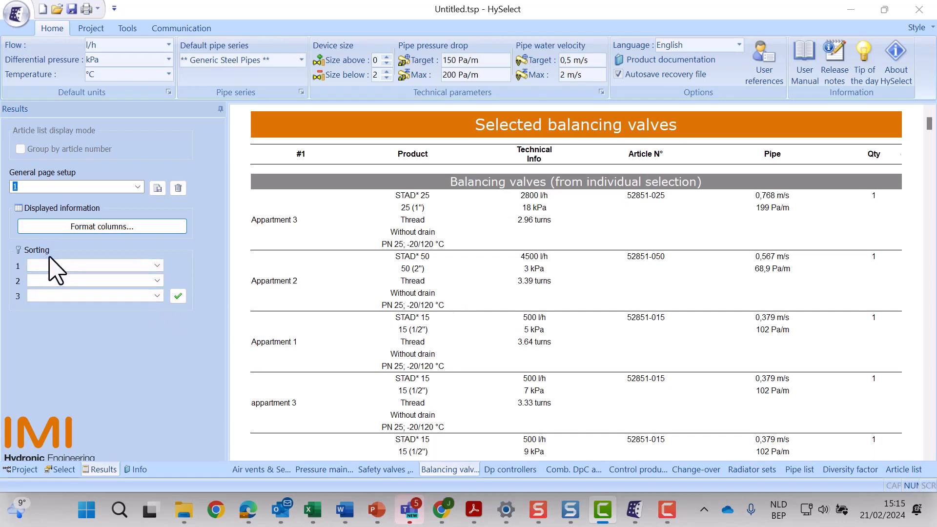
pyautogui.click(157, 266)
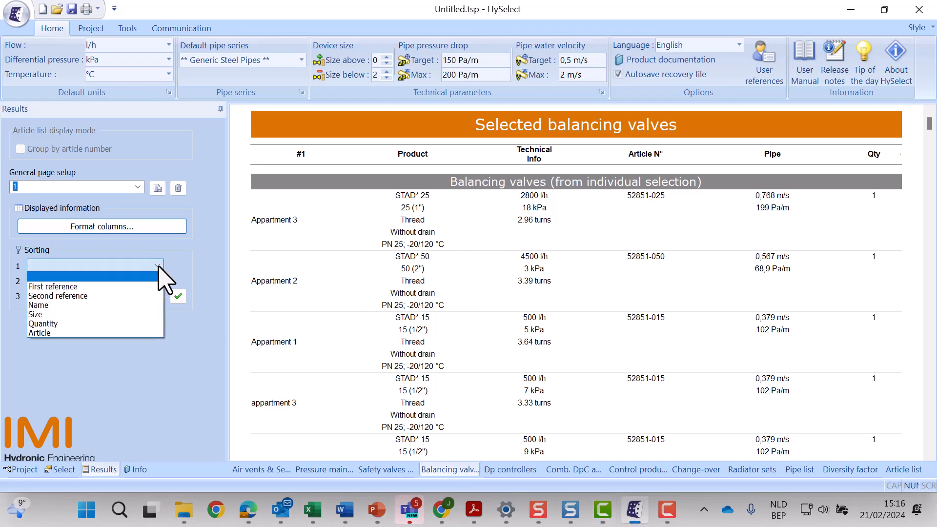
pyautogui.click(109, 288)
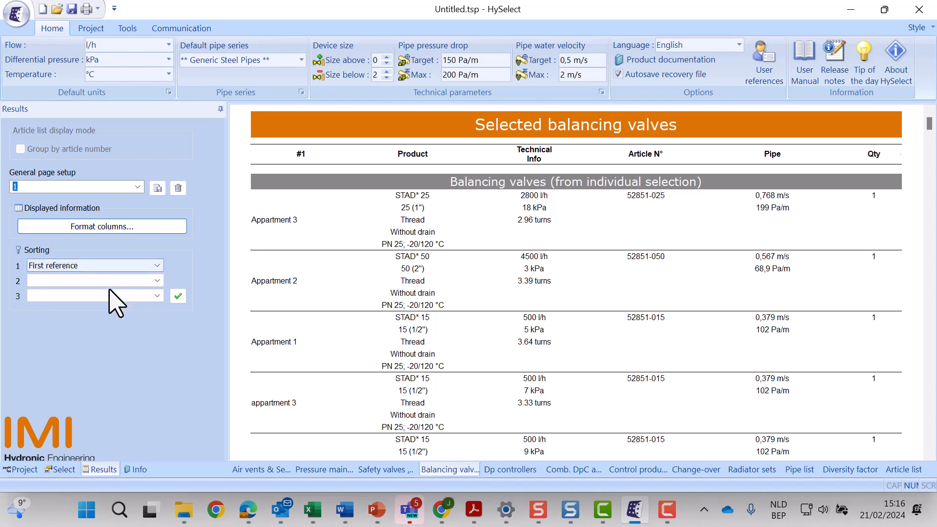
pyautogui.click(155, 281)
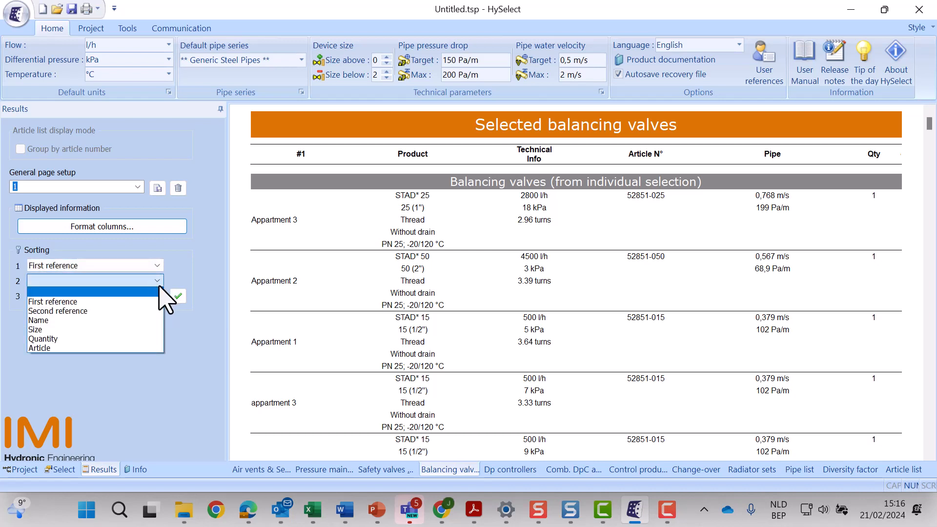
pyautogui.click(110, 331)
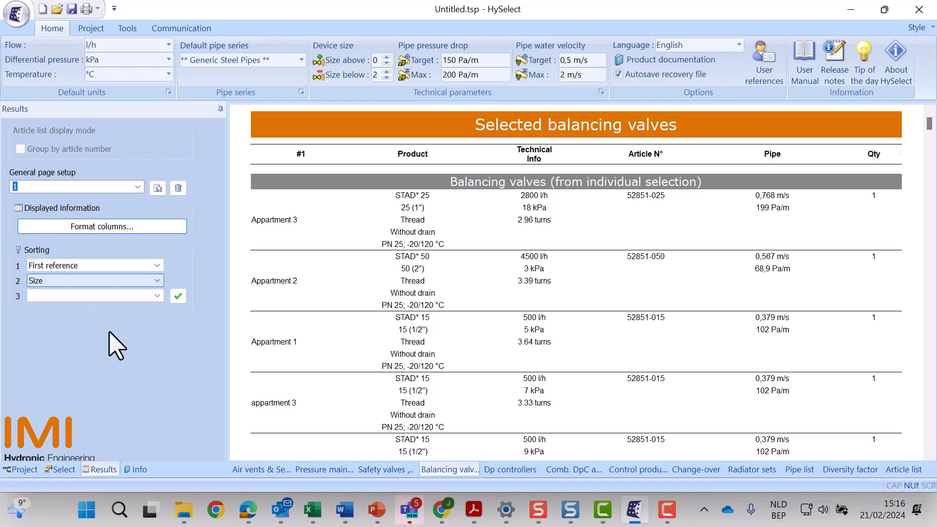
pyautogui.click(149, 297)
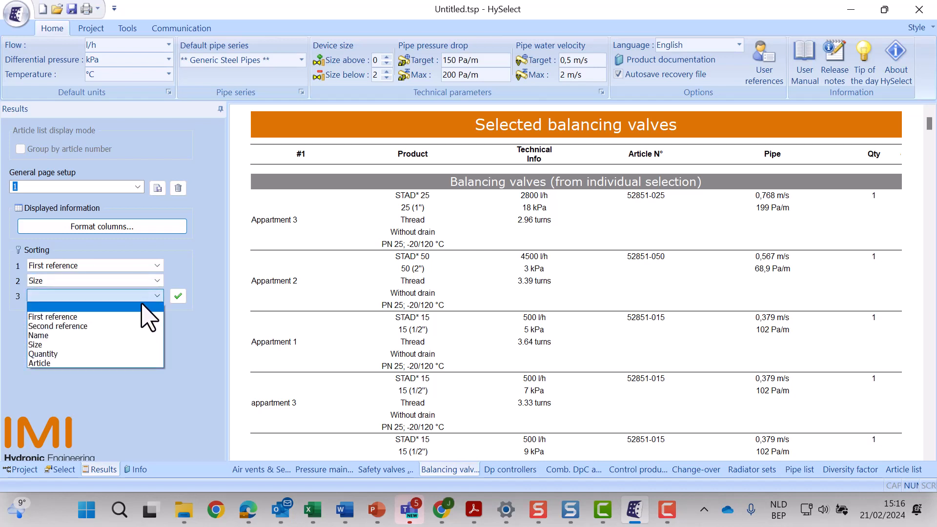
pyautogui.click(97, 363)
pyautogui.click(177, 296)
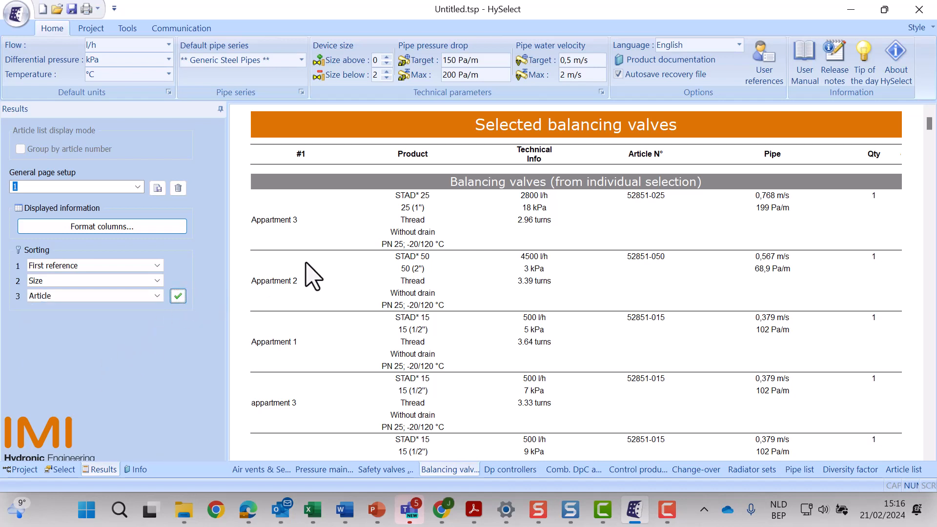
# Step: Review the sorted balancing valves list, checking the order by first reference and size
pyautogui.scroll(-5, 336, 249)
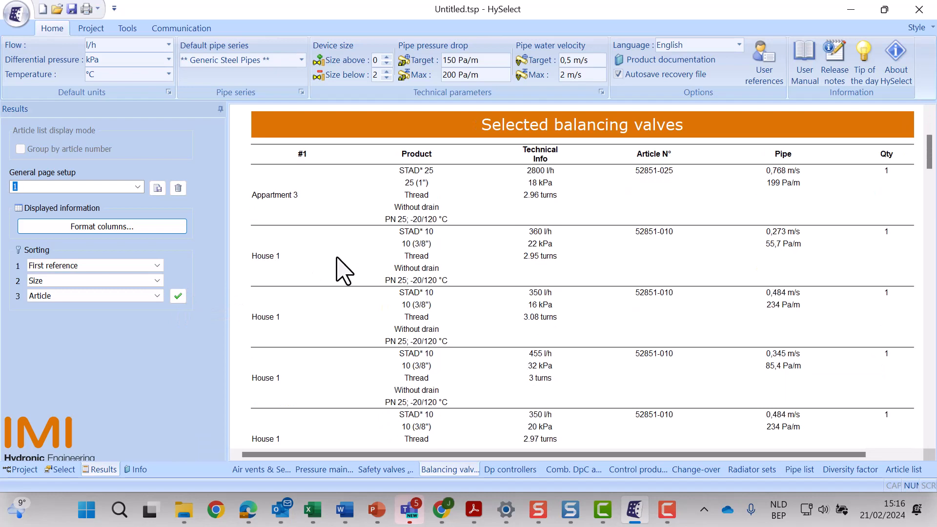
pyautogui.scroll(-5, 344, 264)
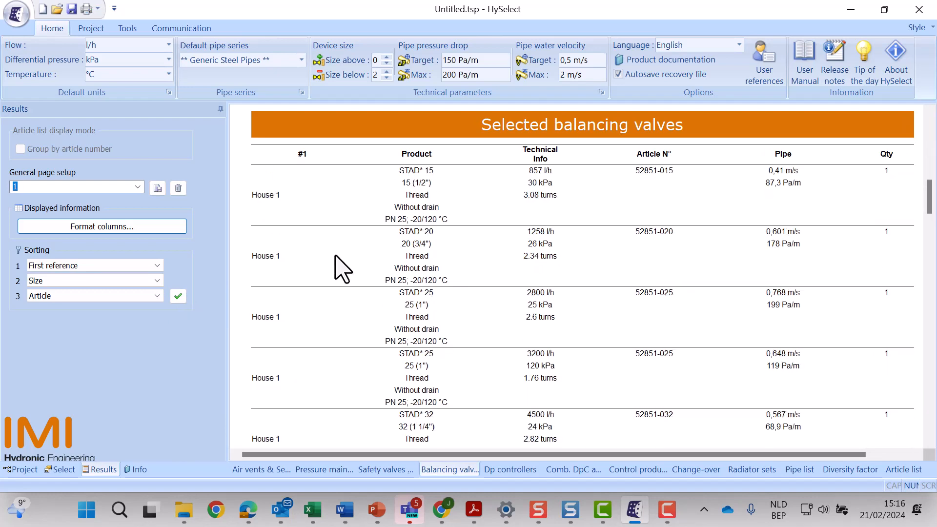
pyautogui.scroll(-3, 361, 341)
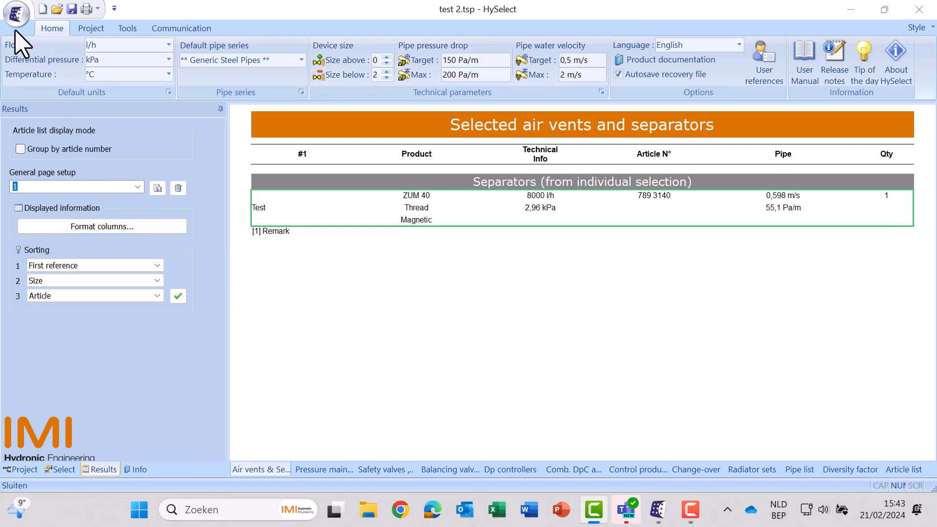
# Step: Show the data export options for the test 2.tsp project
pyautogui.click(15, 15)
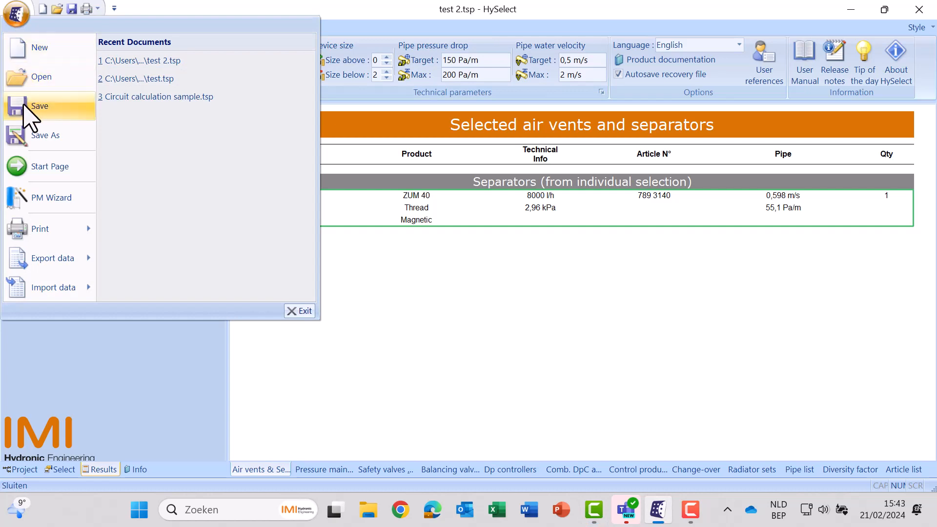
pyautogui.moveTo(87, 259)
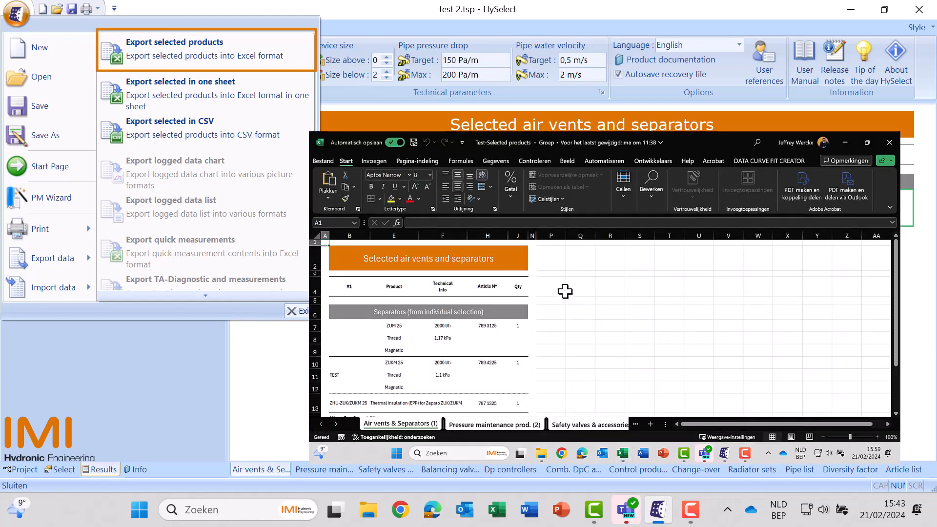
# Step: In the Test-Selected products workbook in Excel, examine the Air vents & Separators and Pressure maintenance prod. sheets
pyautogui.scroll(-3, 565, 292)
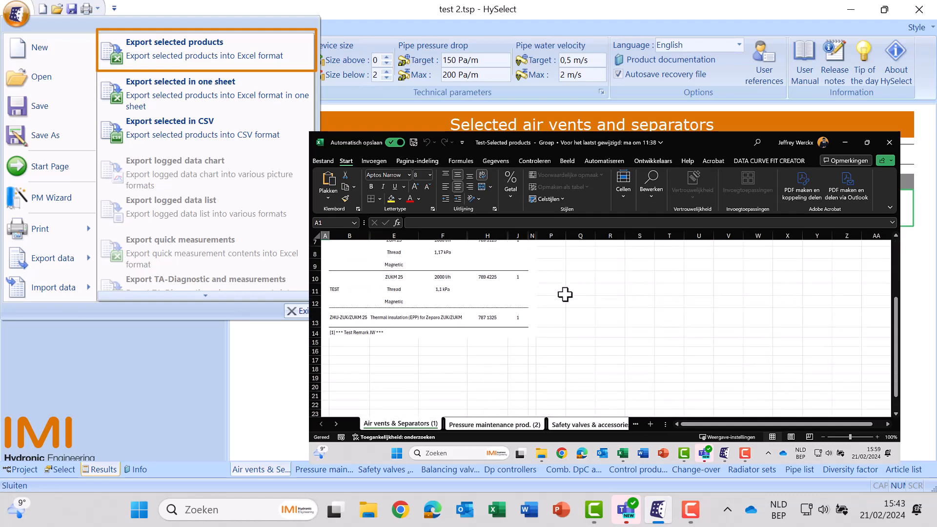
pyautogui.scroll(3, 565, 294)
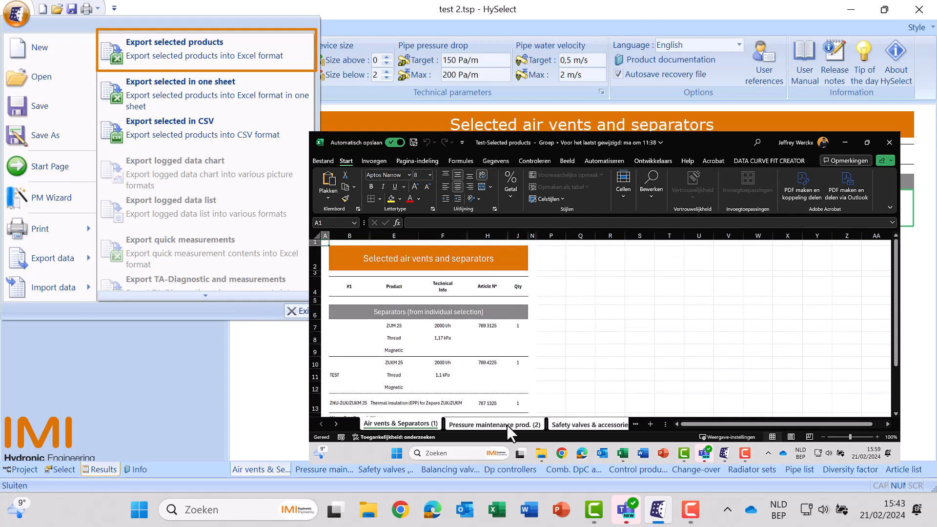
pyautogui.click(518, 424)
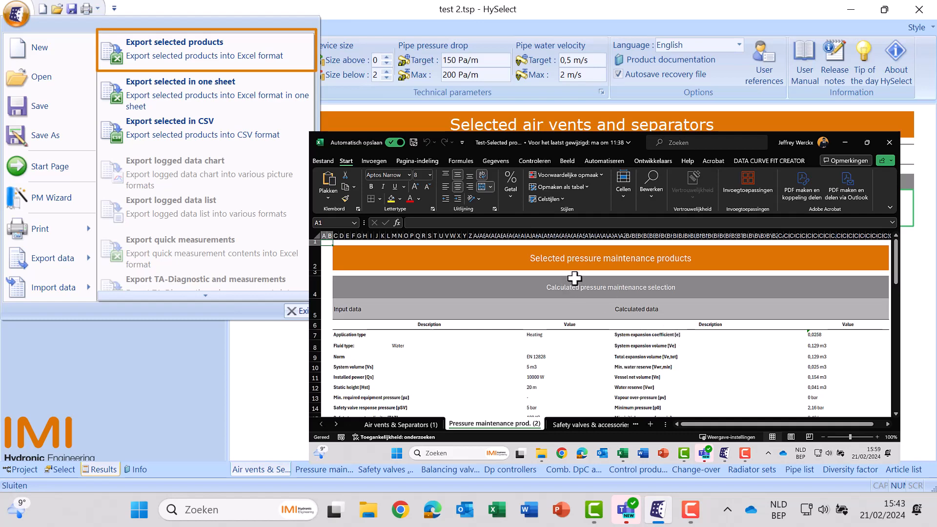
pyautogui.scroll(-4, 663, 276)
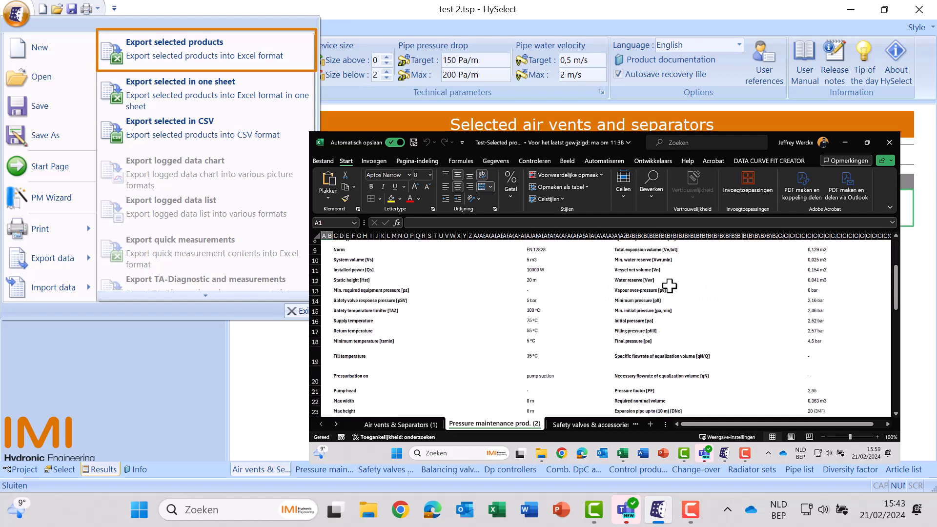
pyautogui.scroll(-5, 669, 286)
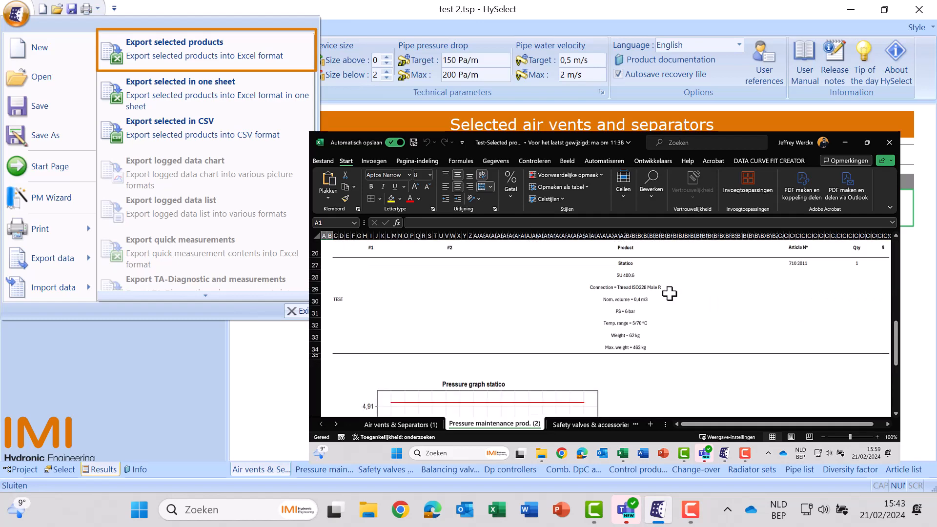
pyautogui.scroll(-4, 669, 291)
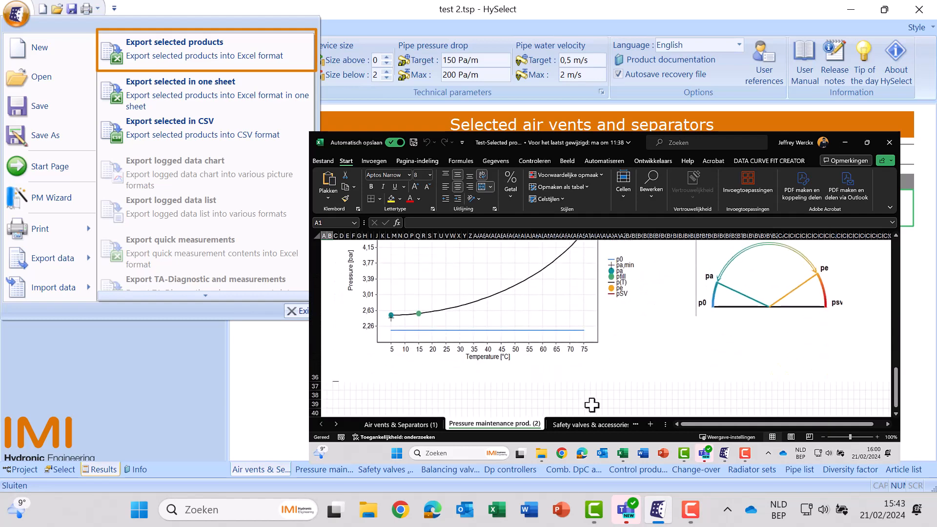
# Step: Examine the Safety valves & accessories, Balancing valves, Dp controllers and Control products sheets, and close the workbook
pyautogui.click(592, 422)
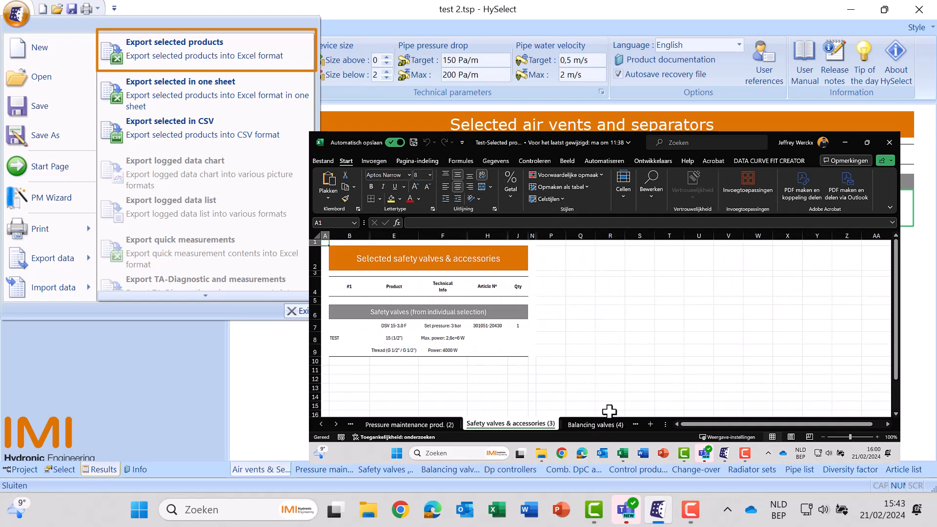
pyautogui.click(602, 420)
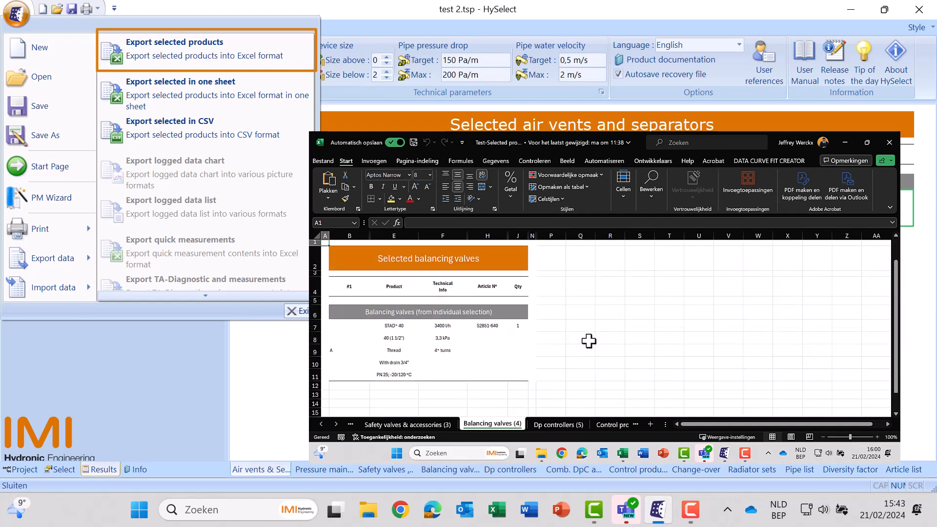
pyautogui.click(566, 420)
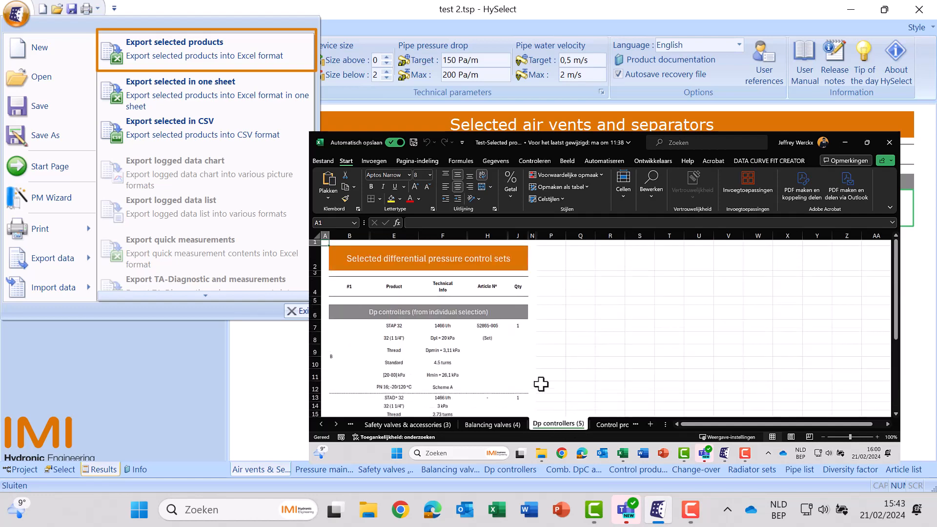
pyautogui.scroll(-1, 506, 364)
pyautogui.click(611, 425)
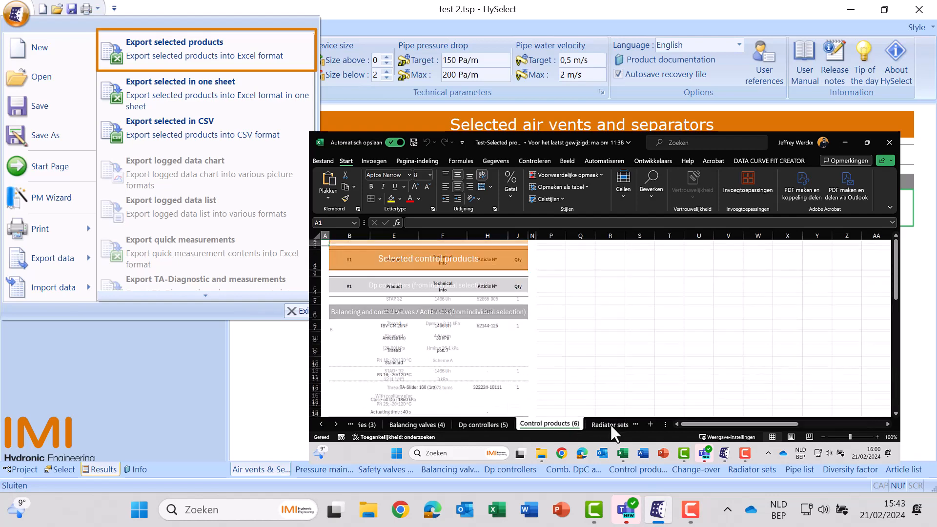
pyautogui.scroll(-2, 537, 369)
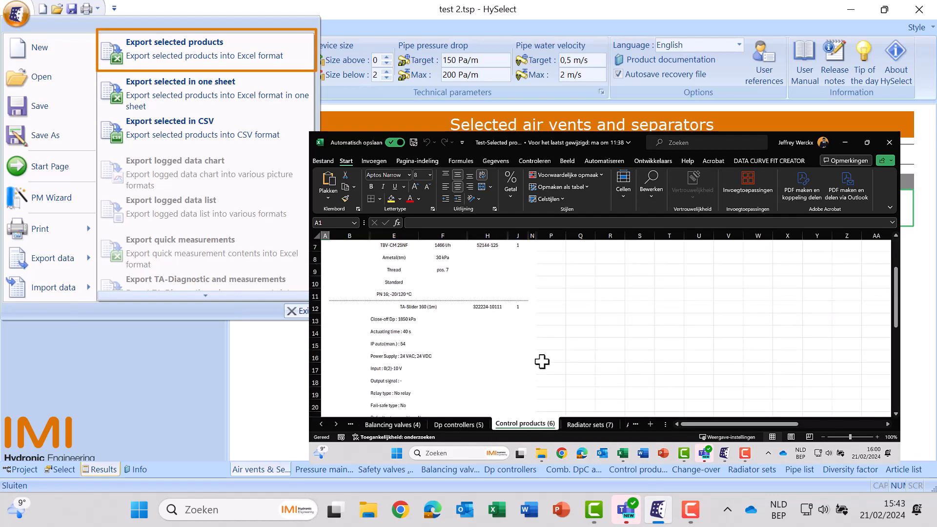
pyautogui.scroll(-2, 543, 363)
pyautogui.scroll(4, 542, 366)
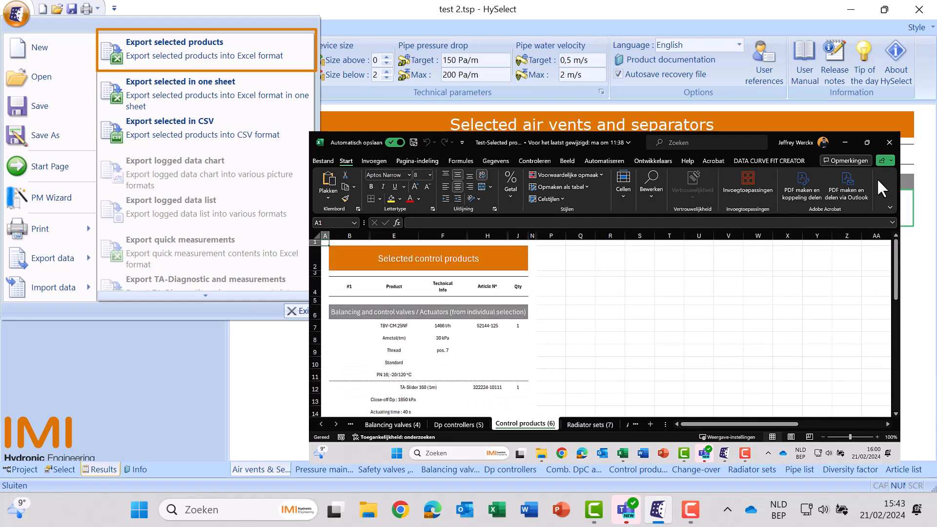
pyautogui.click(887, 142)
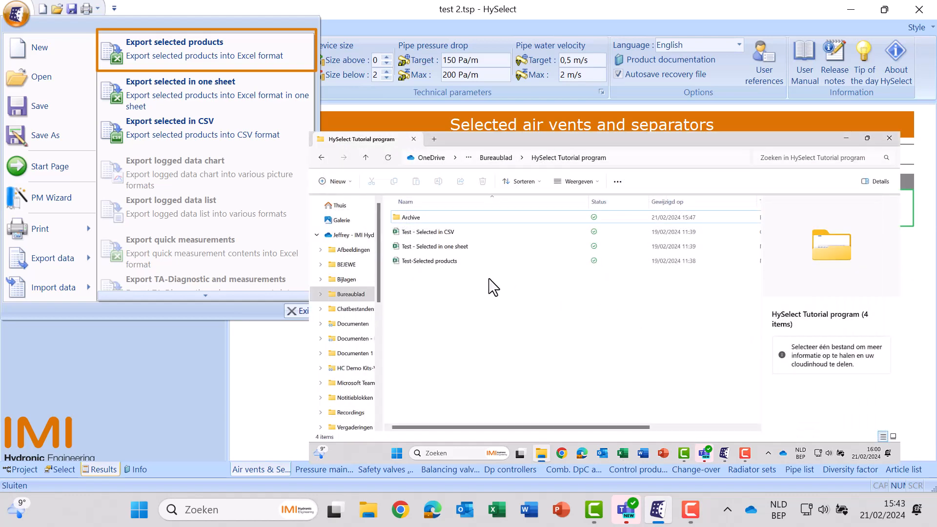
# Step: Open the Test - Selected in one sheet workbook and examine its Valves export and Pneumatex export sheets
pyautogui.click(453, 249)
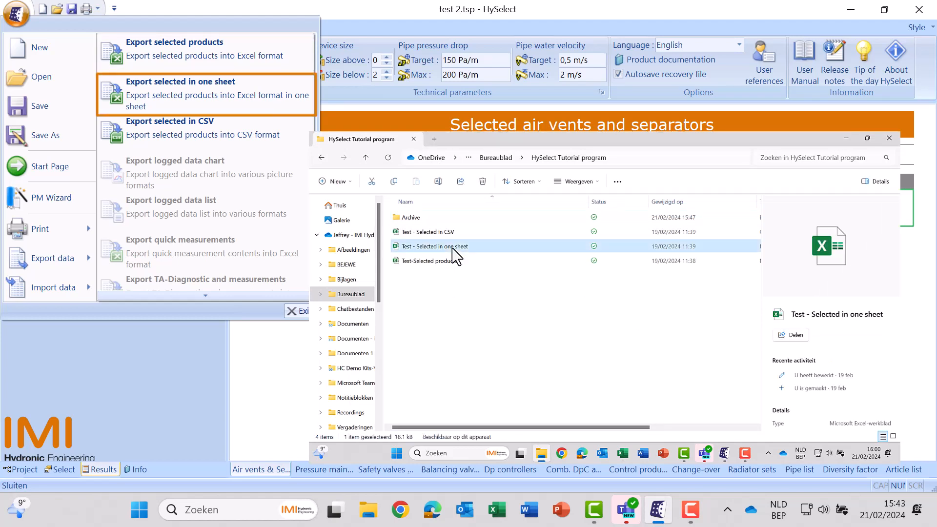
pyautogui.doubleClick(452, 249)
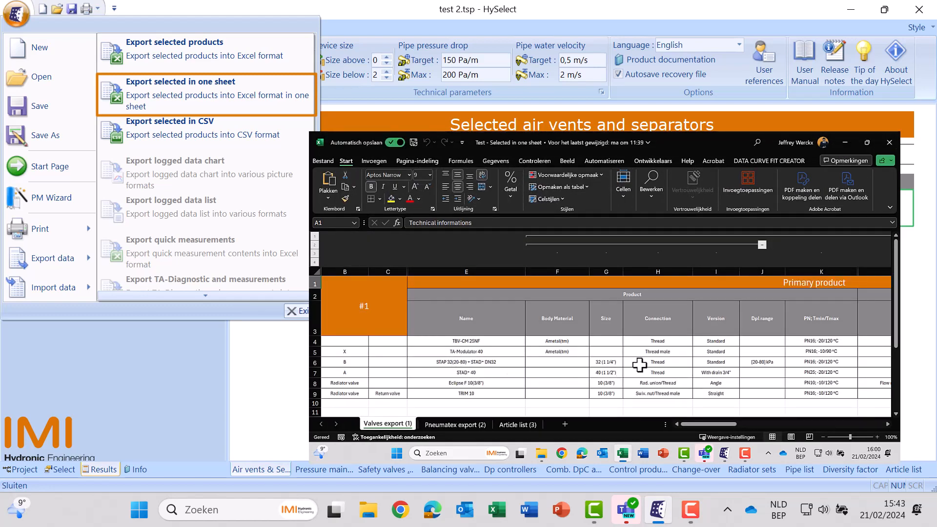
pyautogui.scroll(-2, 619, 359)
pyautogui.scroll(2, 620, 359)
pyautogui.click(476, 424)
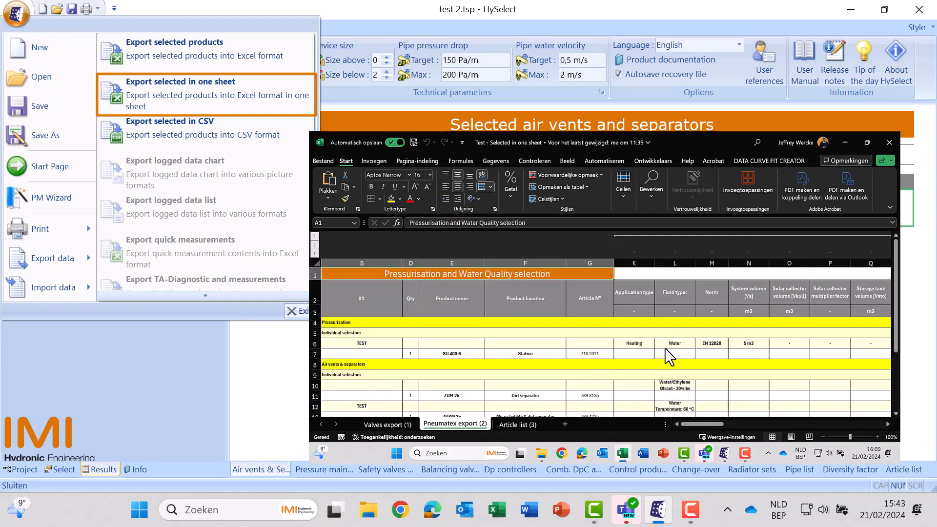
pyautogui.scroll(-1, 702, 351)
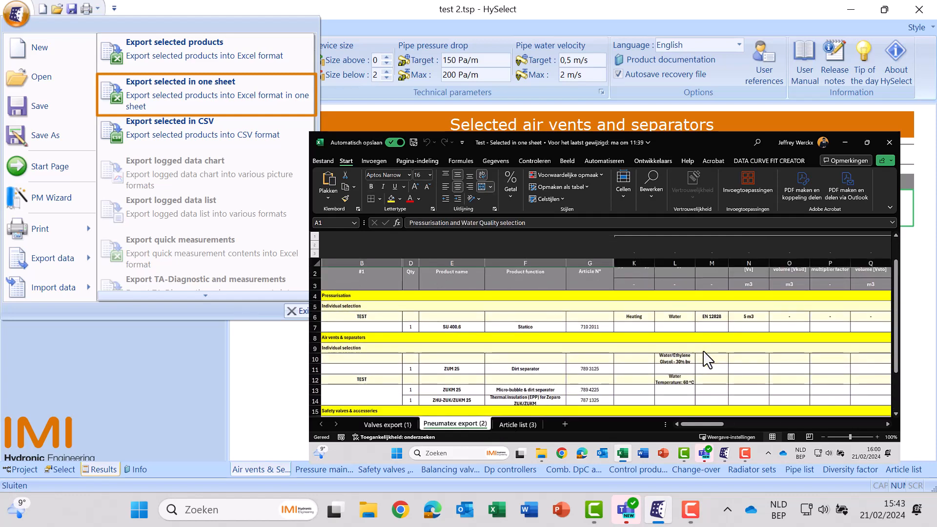
pyautogui.scroll(-2, 707, 360)
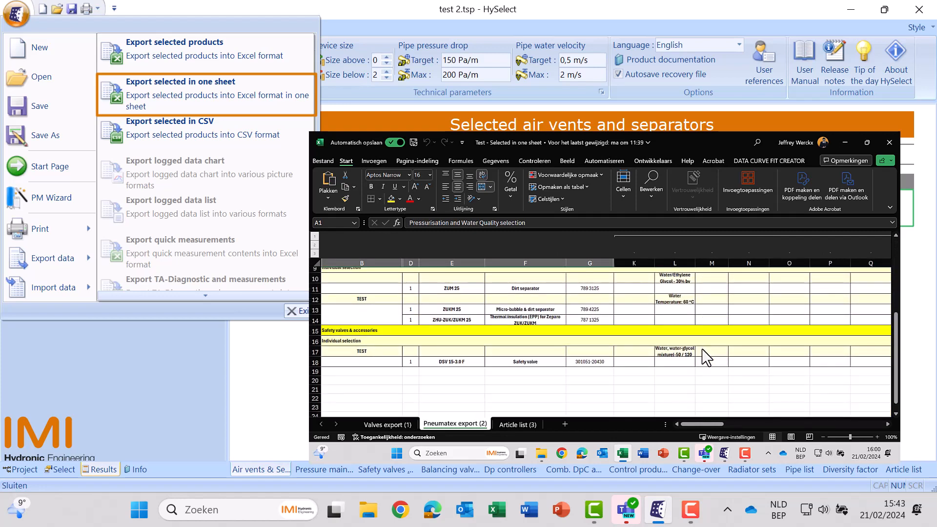
pyautogui.scroll(3, 705, 356)
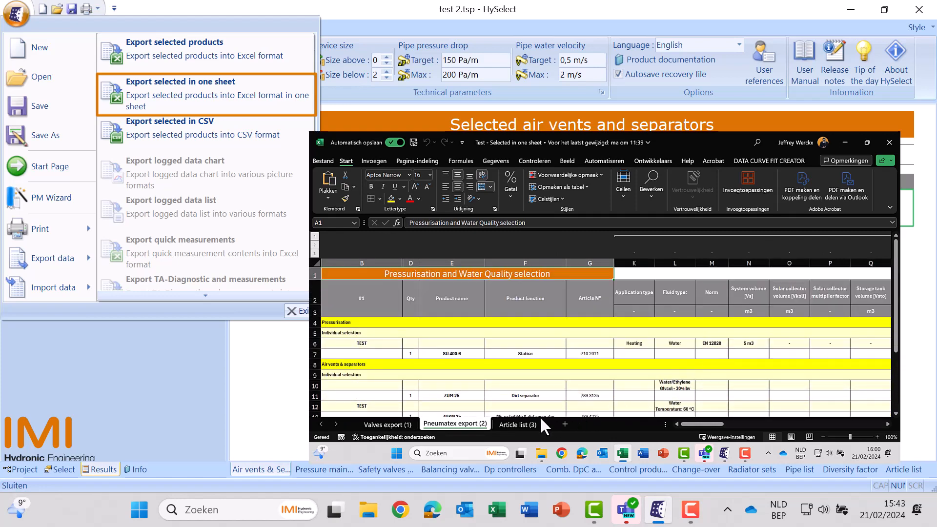
# Step: Examine the Article list sheet of the one-sheet export, and close the workbook
pyautogui.click(529, 420)
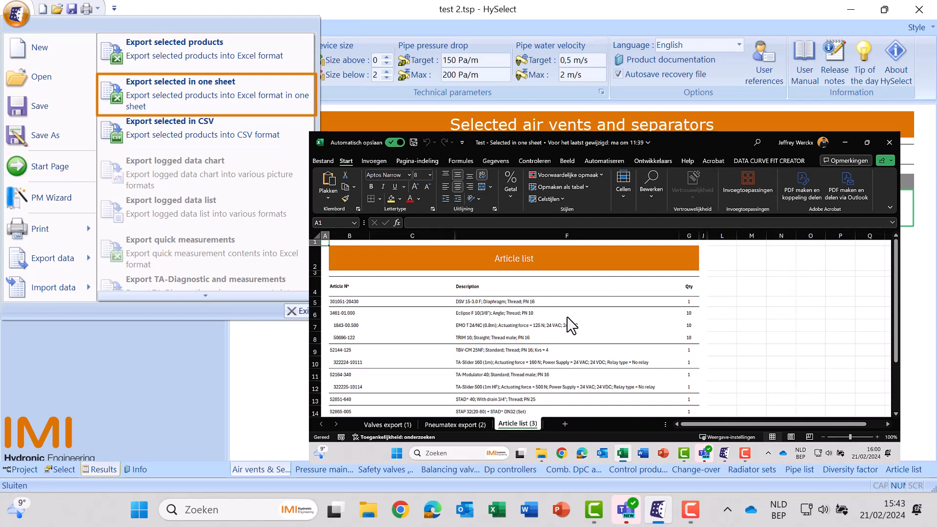
pyautogui.scroll(-2, 557, 349)
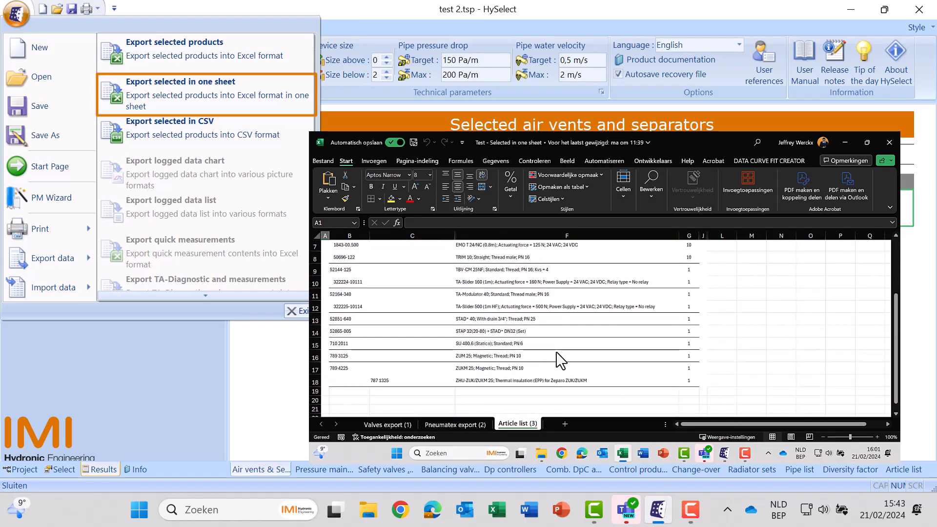
pyautogui.scroll(2, 557, 353)
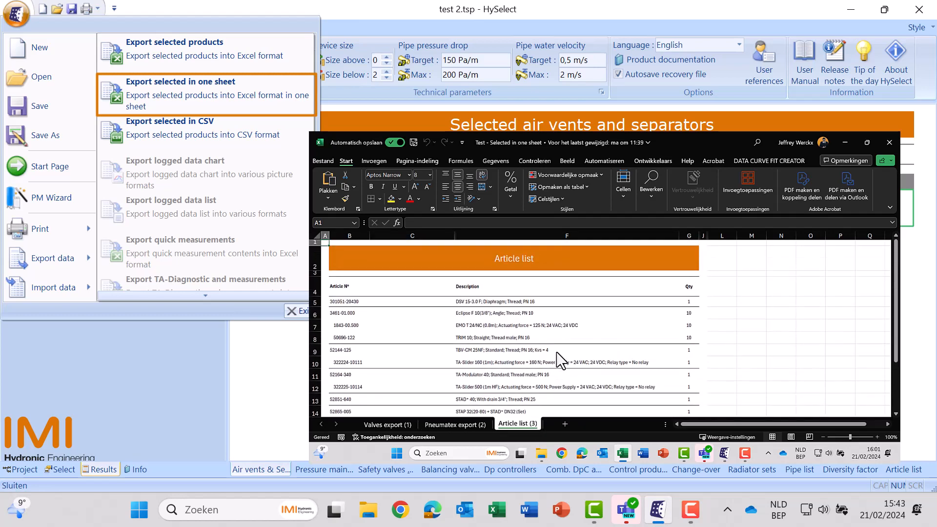
pyautogui.click(888, 144)
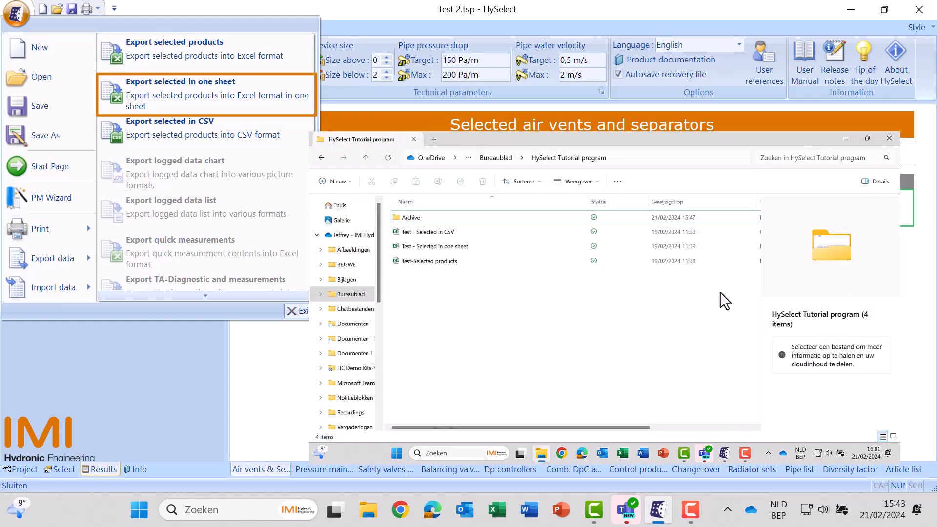
# Step: Switch to Excel, create a blank workbook and start importing data from a text/CSV file
pyautogui.click(623, 454)
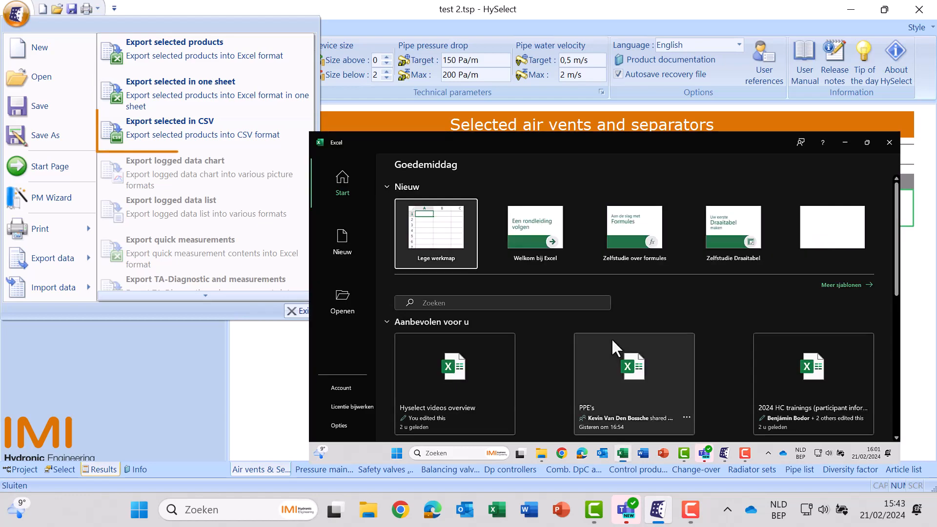
pyautogui.click(465, 237)
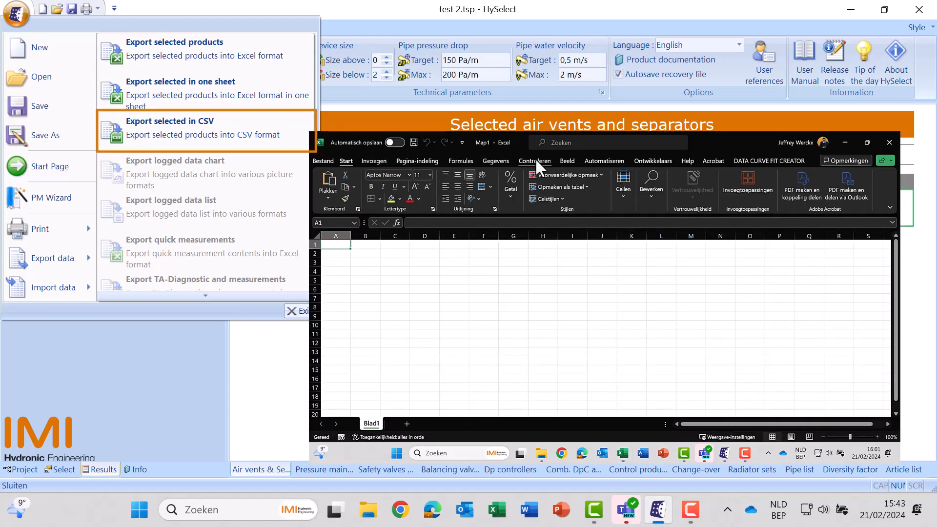
pyautogui.click(505, 161)
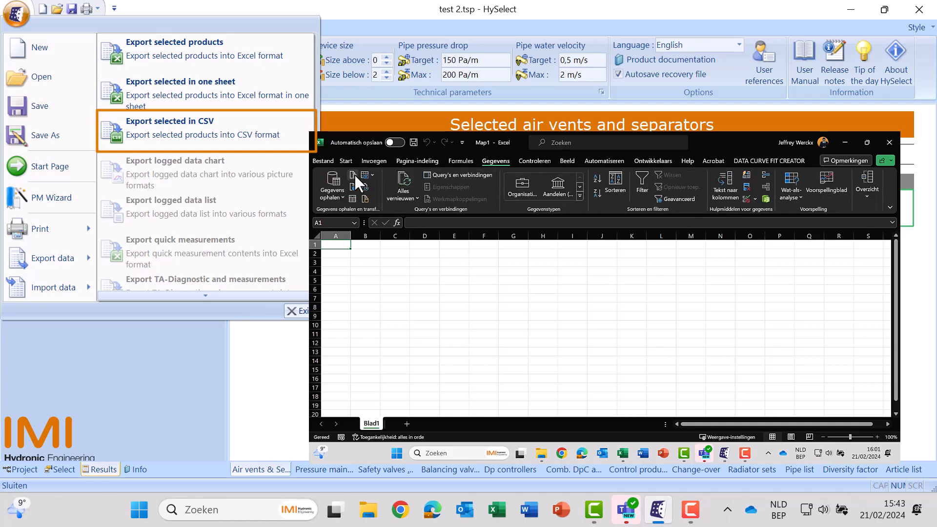
pyautogui.click(337, 194)
pyautogui.moveTo(370, 210)
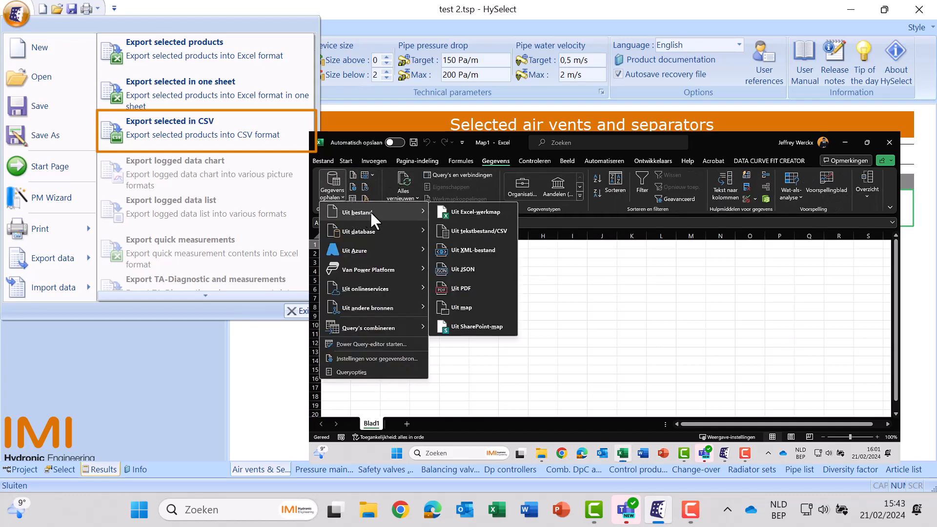
pyautogui.click(473, 226)
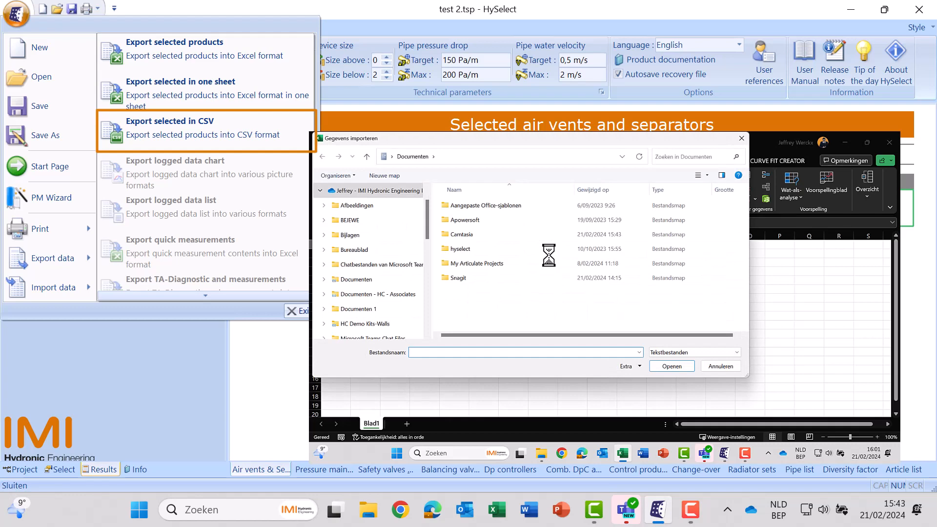
# Step: Load the Test - Selected in CSV file from the HySelect Tutorial program folder in Bureaublad into the workbook
pyautogui.click(407, 251)
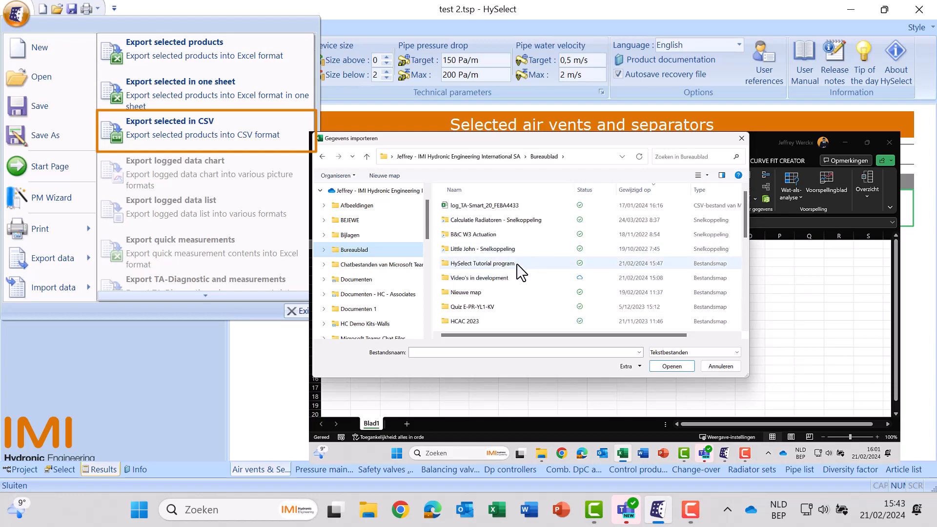
pyautogui.doubleClick(520, 271)
pyautogui.doubleClick(501, 222)
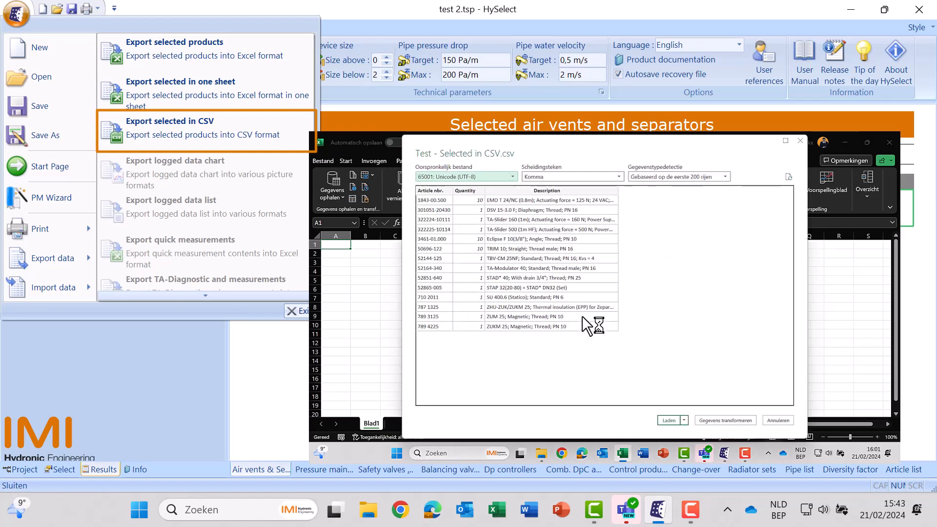
pyautogui.click(668, 420)
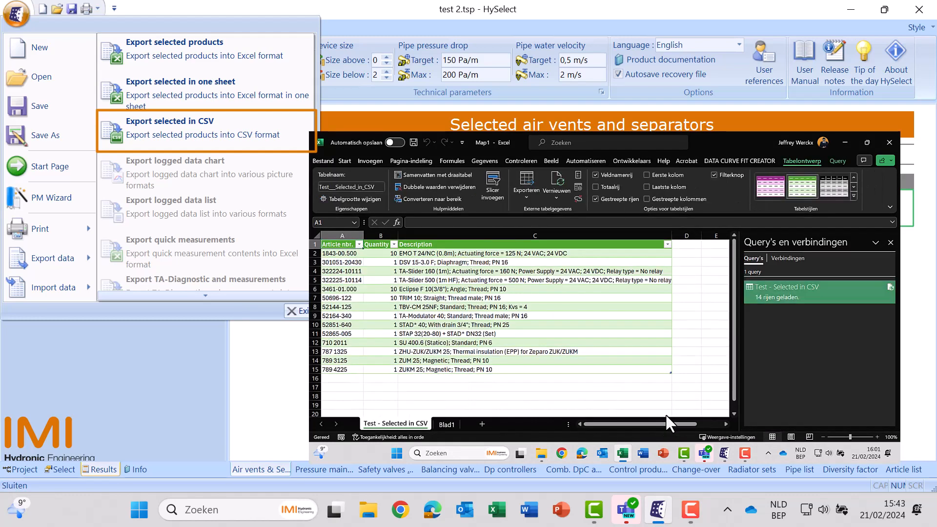
# Step: Close the queries and connections pane and examine the imported article list on the Test - Selected in CSV sheet
pyautogui.click(891, 243)
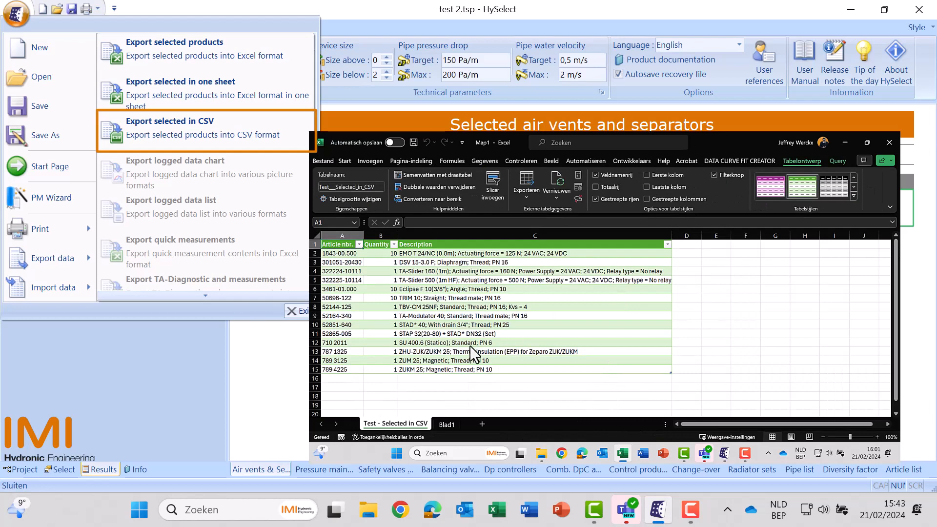
pyautogui.click(447, 424)
pyautogui.click(376, 424)
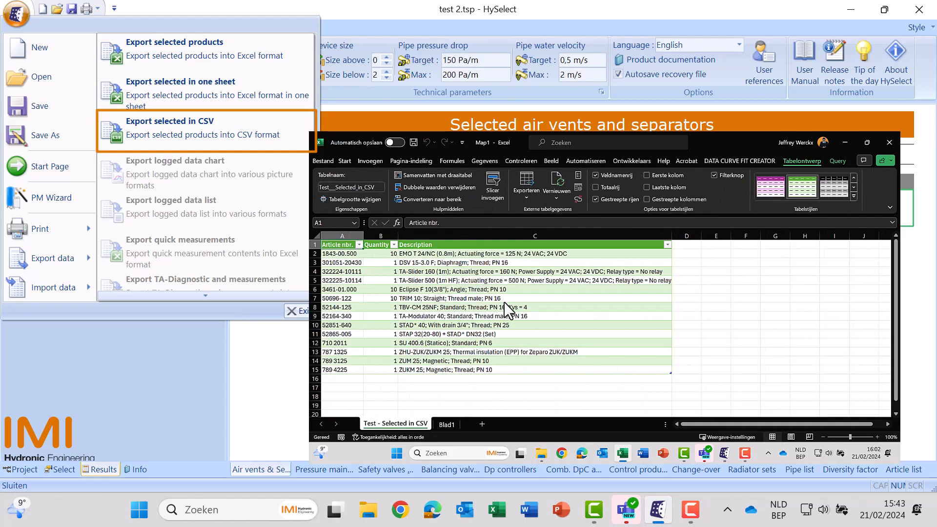
pyautogui.moveTo(745, 457)
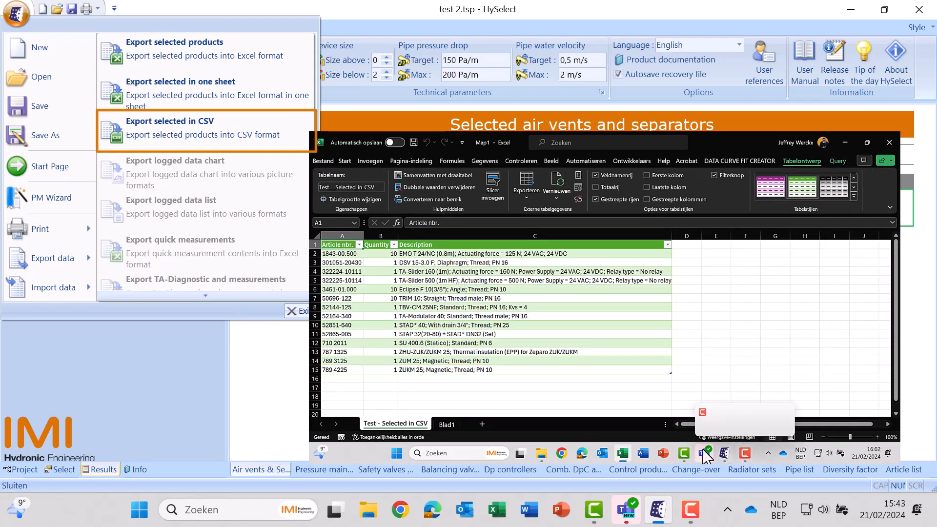
pyautogui.click(745, 455)
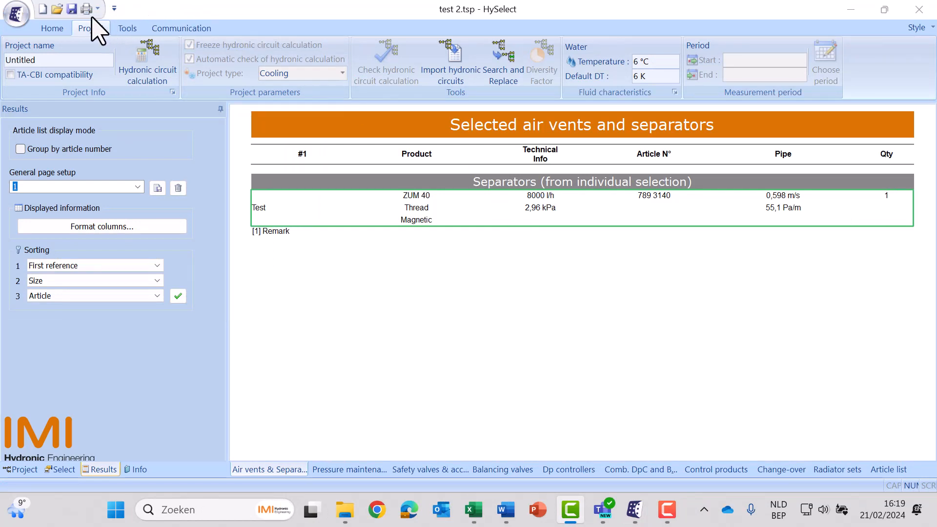
# Step: In HySelect, open the print settings with Selected products as the printing output
pyautogui.click(15, 17)
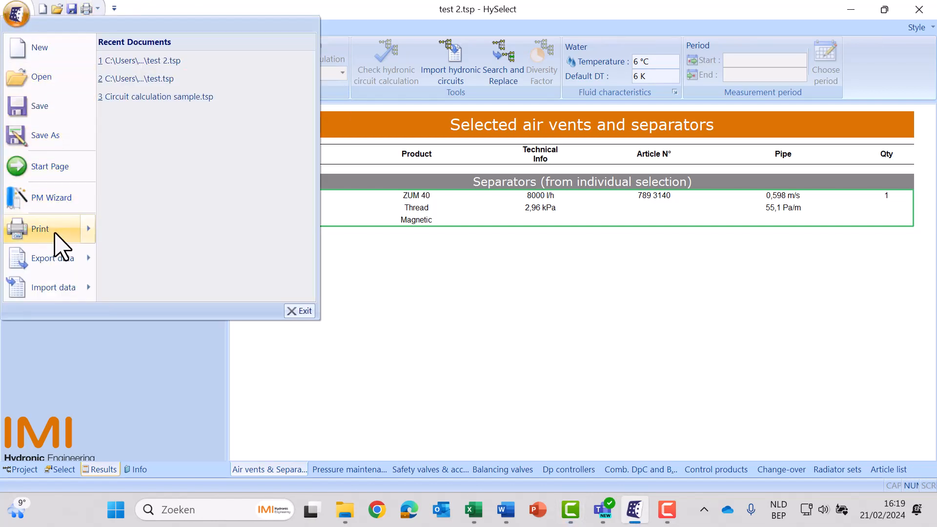
pyautogui.moveTo(61, 232)
pyautogui.click(189, 76)
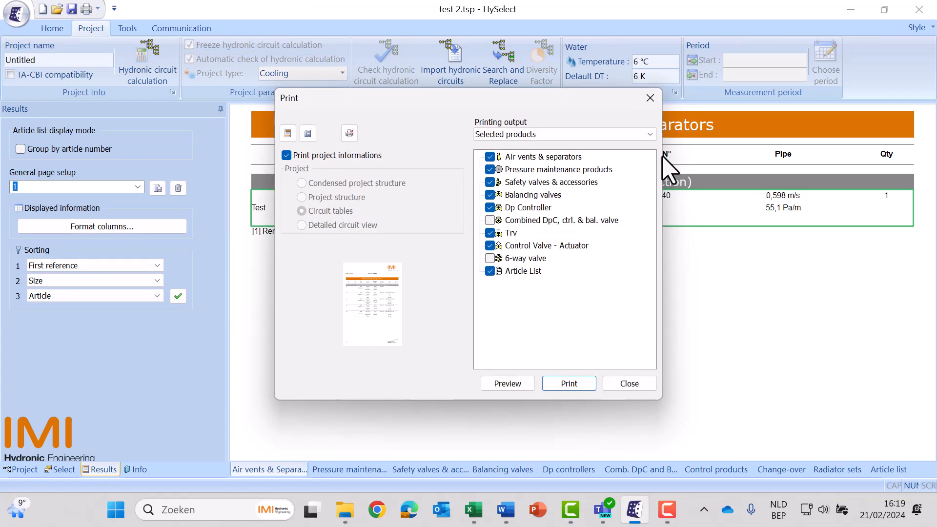
pyautogui.click(623, 142)
pyautogui.click(613, 138)
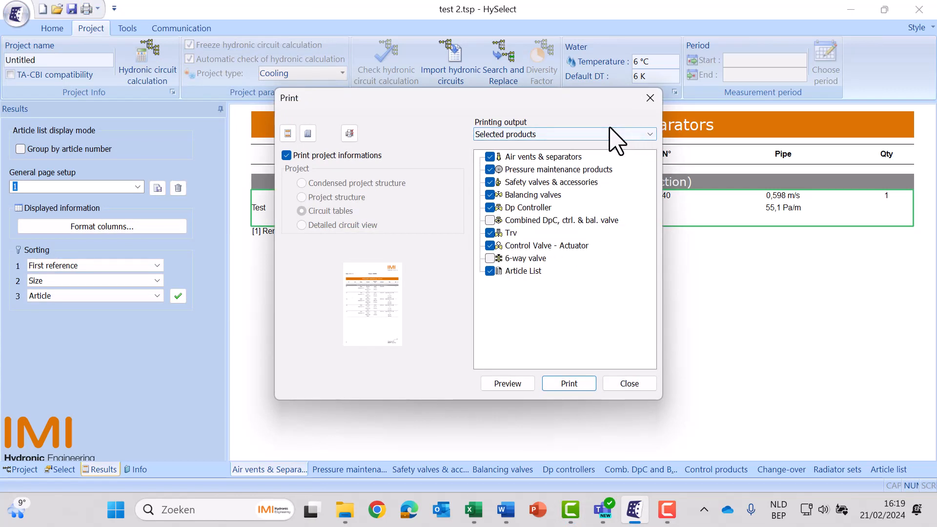
# Step: Examine the print's header and footer options and its displayed project information fields, closing both without changes
pyautogui.click(288, 133)
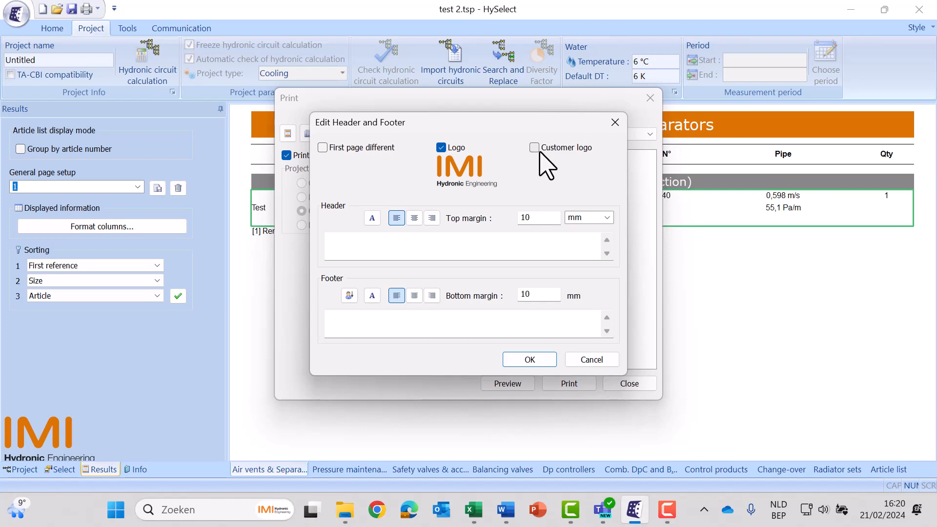
pyautogui.click(616, 123)
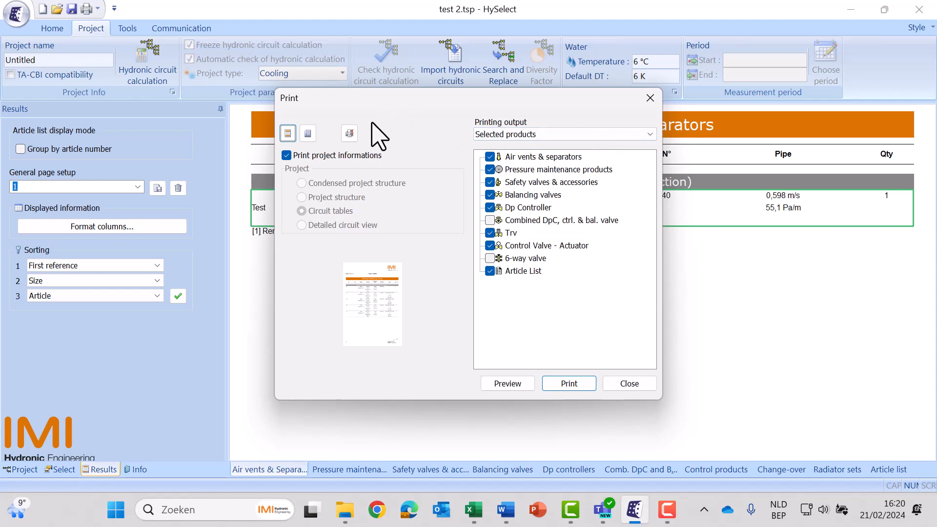
pyautogui.click(308, 133)
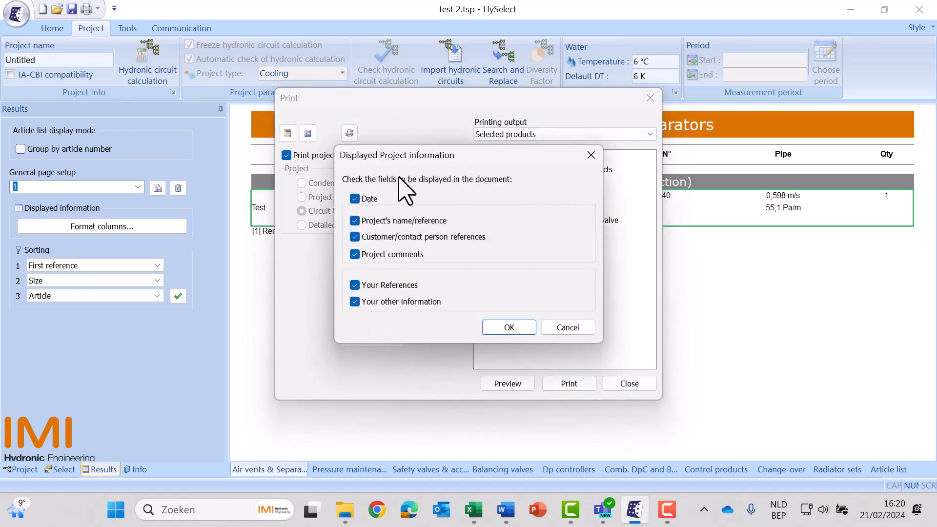
pyautogui.click(589, 155)
# Step: Include Combined DpC, ctrl. & bal. valve and 6-way valve in the printout, and open its print preview
pyautogui.click(490, 220)
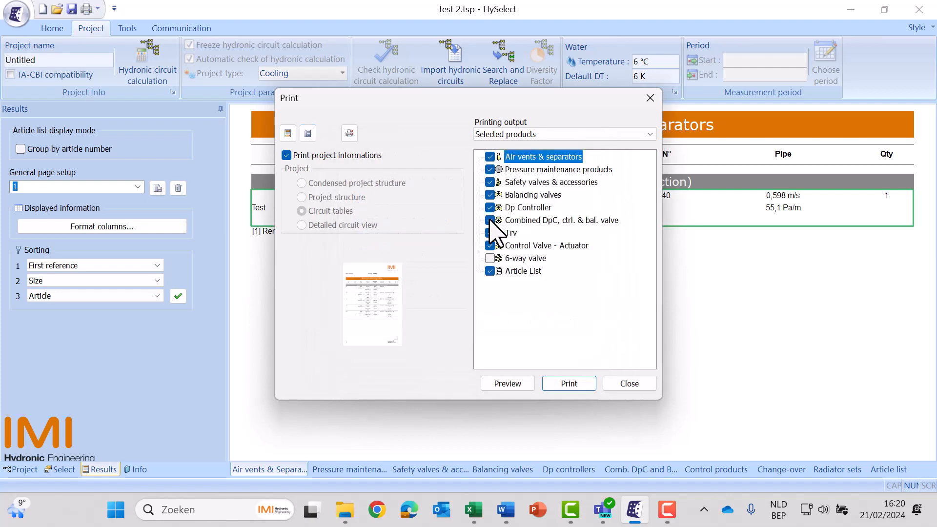
pyautogui.click(490, 258)
pyautogui.click(509, 384)
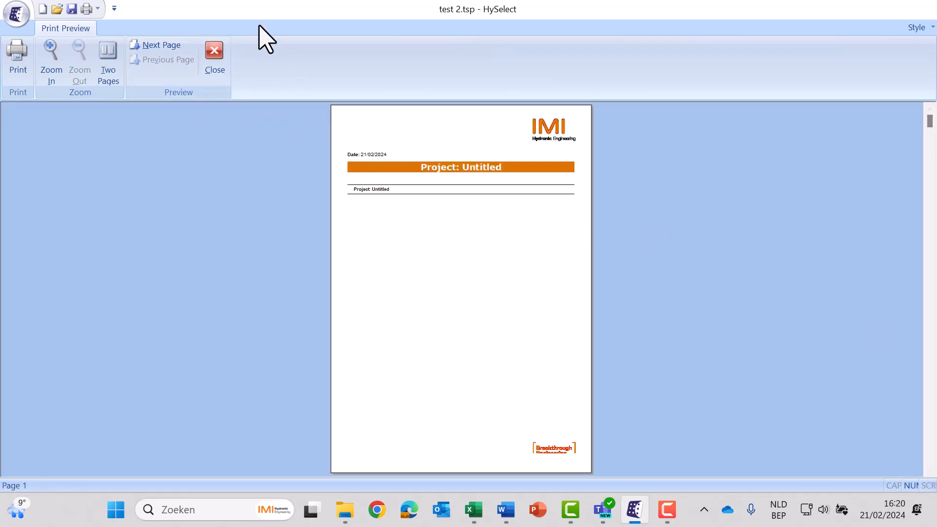
# Step: Page through the print preview of the selected products up to page 14
pyautogui.press('F10')
pyautogui.click(161, 46)
pyautogui.click(162, 45)
pyautogui.click(161, 46)
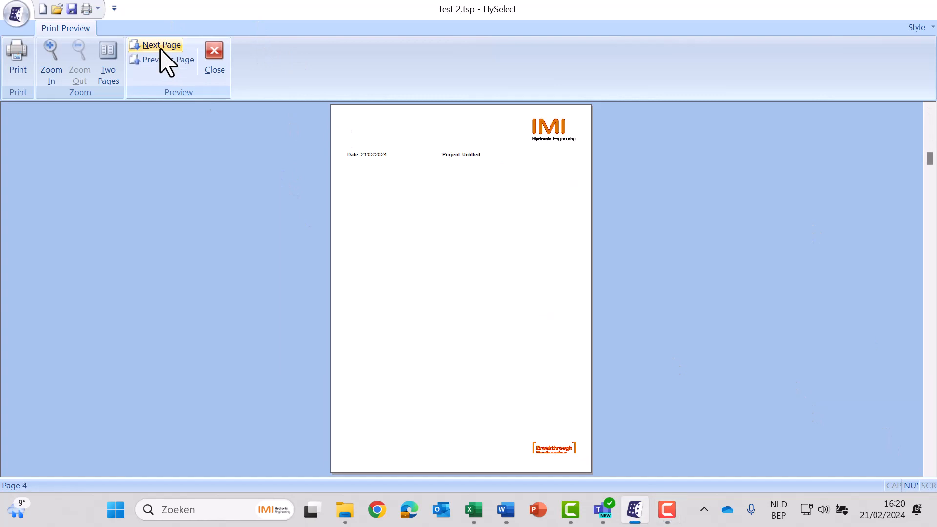
pyautogui.click(162, 48)
pyautogui.click(161, 48)
pyautogui.click(162, 48)
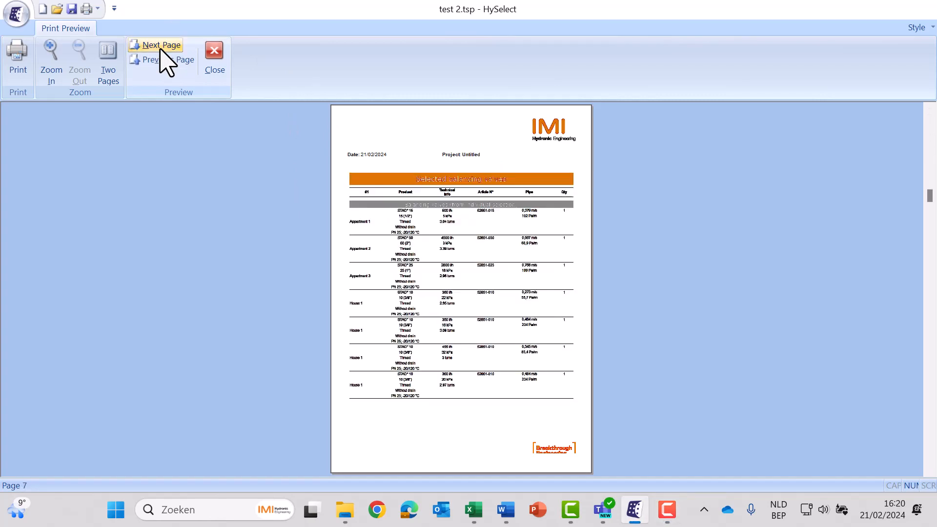
pyautogui.click(161, 46)
pyautogui.click(161, 47)
pyautogui.click(161, 46)
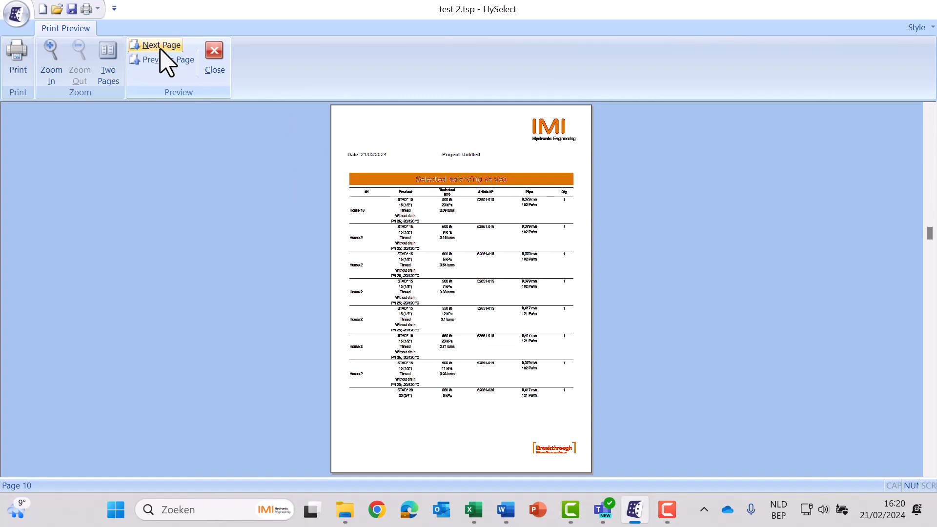
pyautogui.click(161, 46)
pyautogui.click(161, 45)
pyautogui.click(161, 45)
pyautogui.click(161, 45)
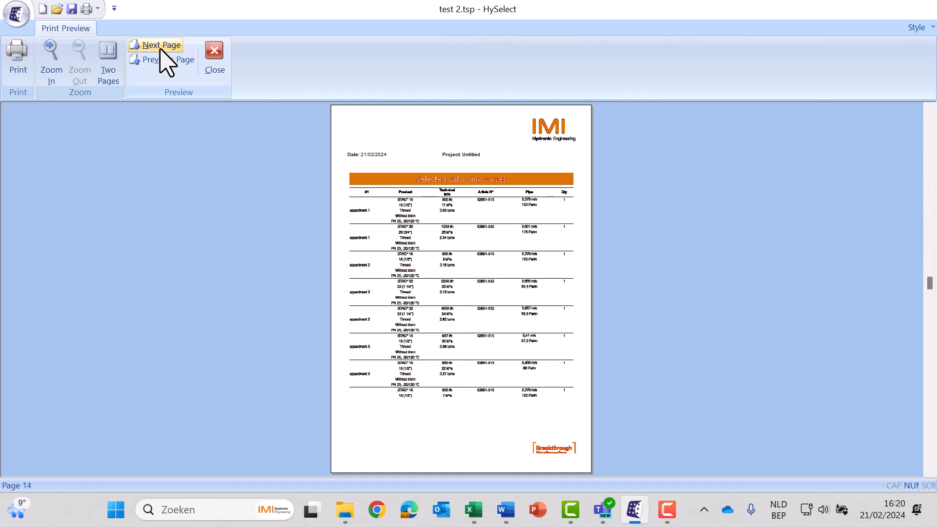